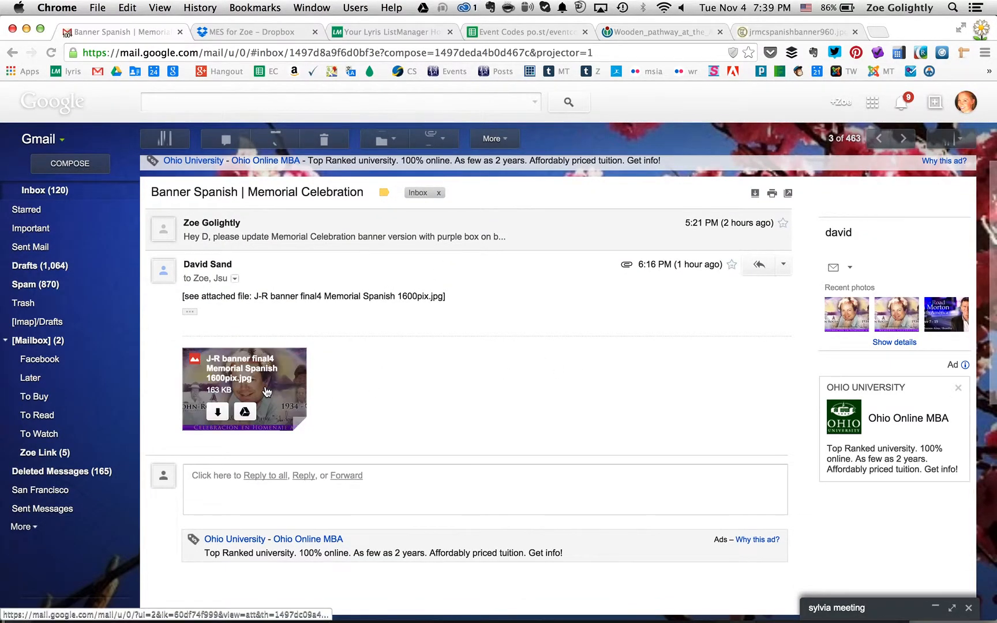
View the attached image J-R banner final4 Memorial Spanish 1600pix.jpg and start saving it to disk
click(263, 387)
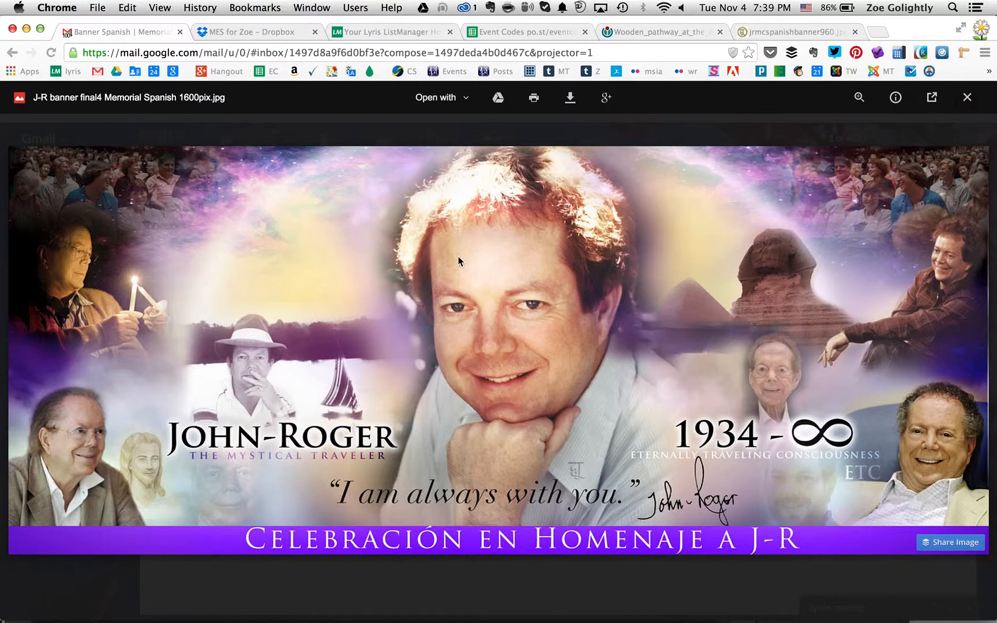
right_click(467, 222)
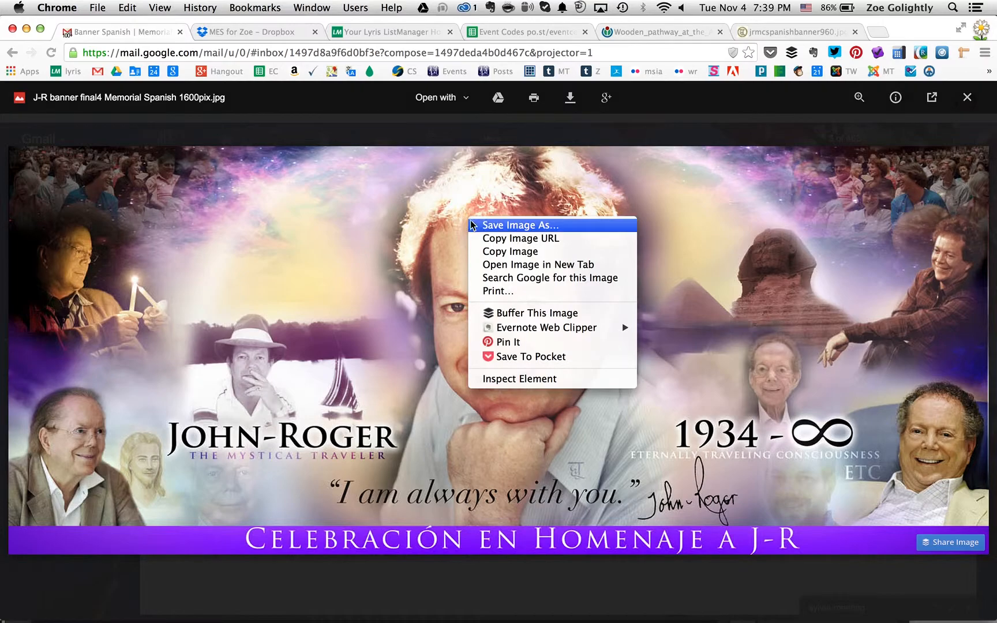
click(360, 226)
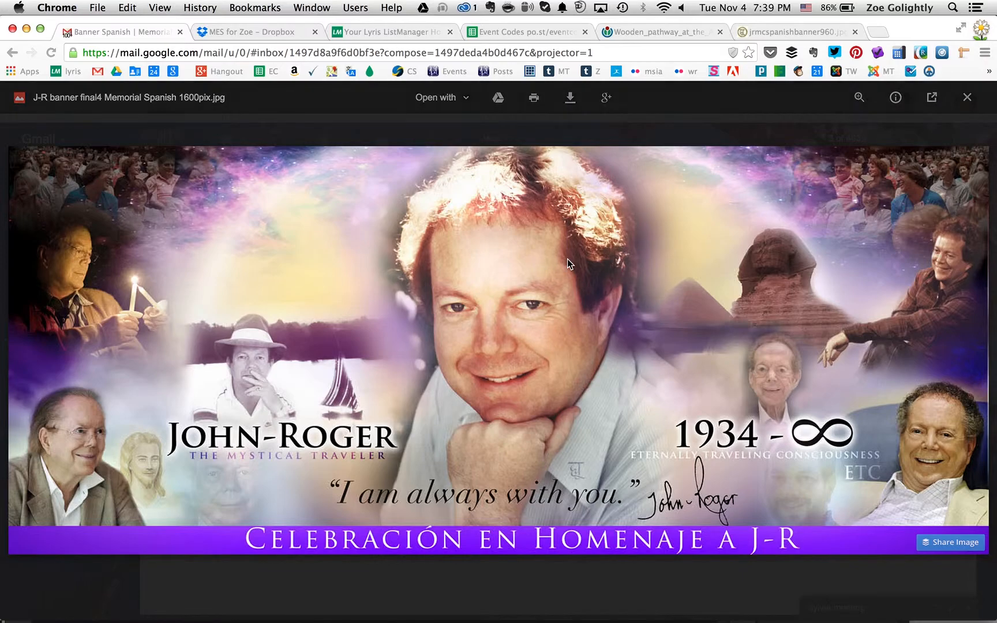
right_click(514, 260)
click(534, 267)
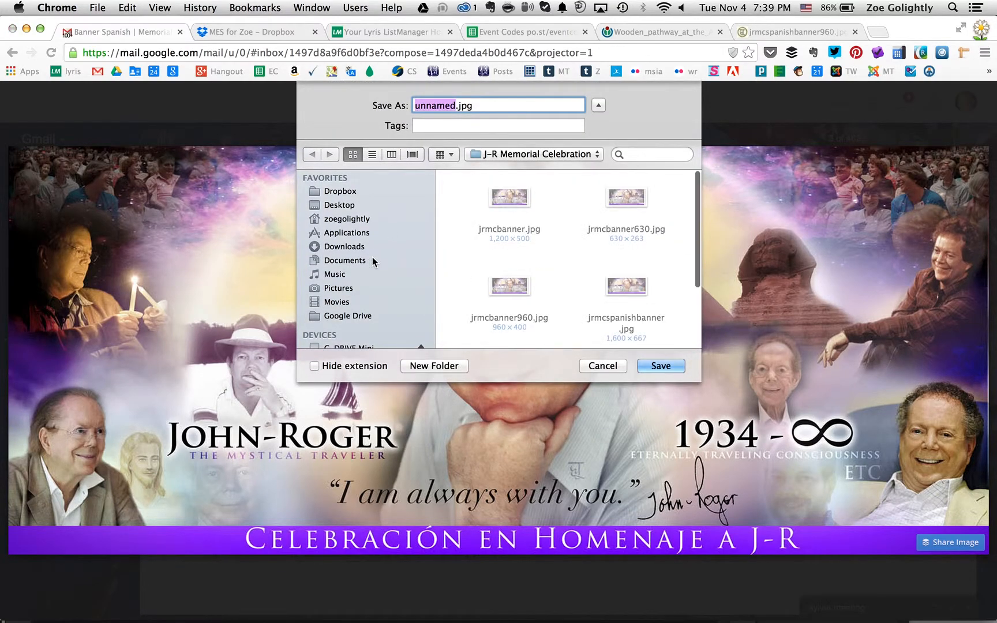
Choose the J-R Memorial Celebration folder inside Images on the G-DRIVE Mini as the save location
scroll(371, 262, down, 3)
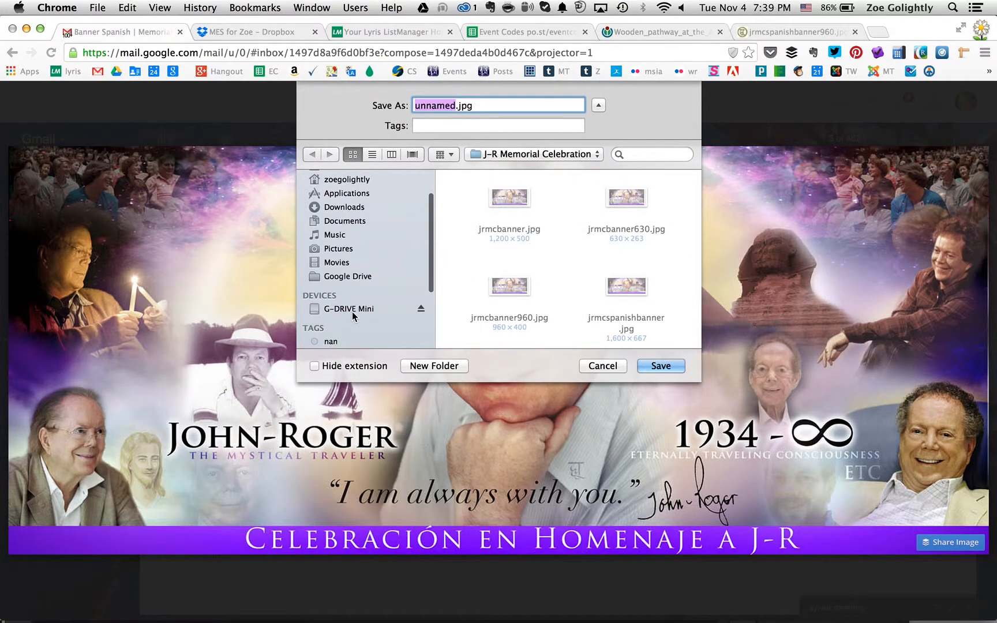
click(345, 312)
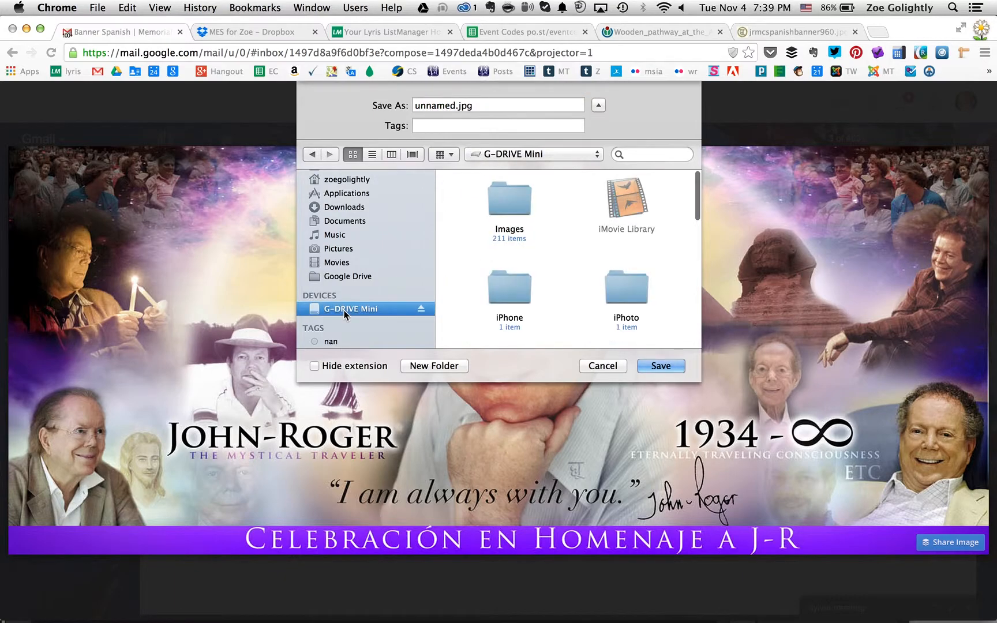
click(510, 203)
double_click(509, 203)
click(519, 201)
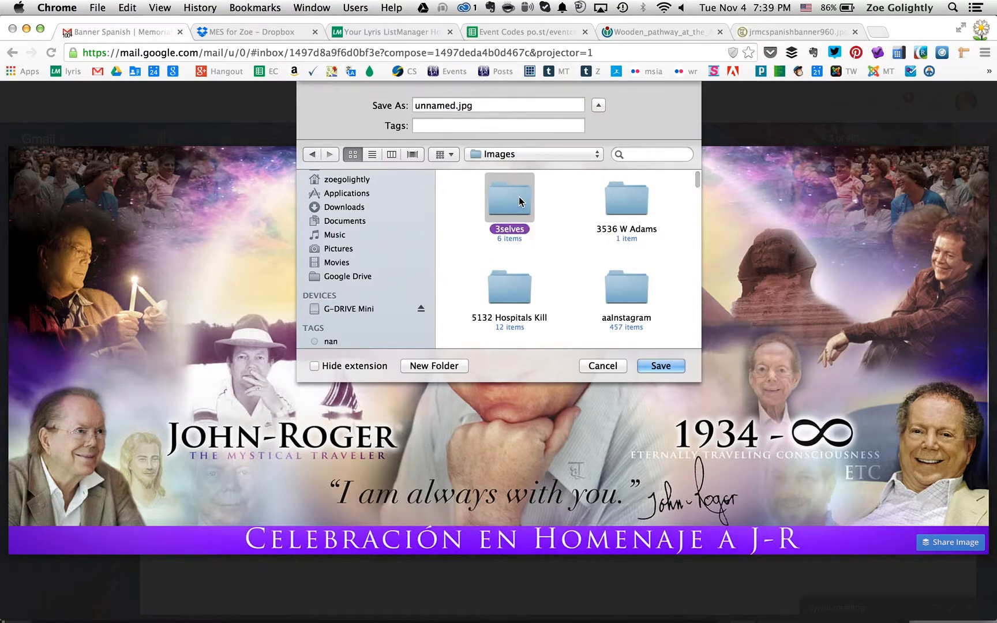
key(j)
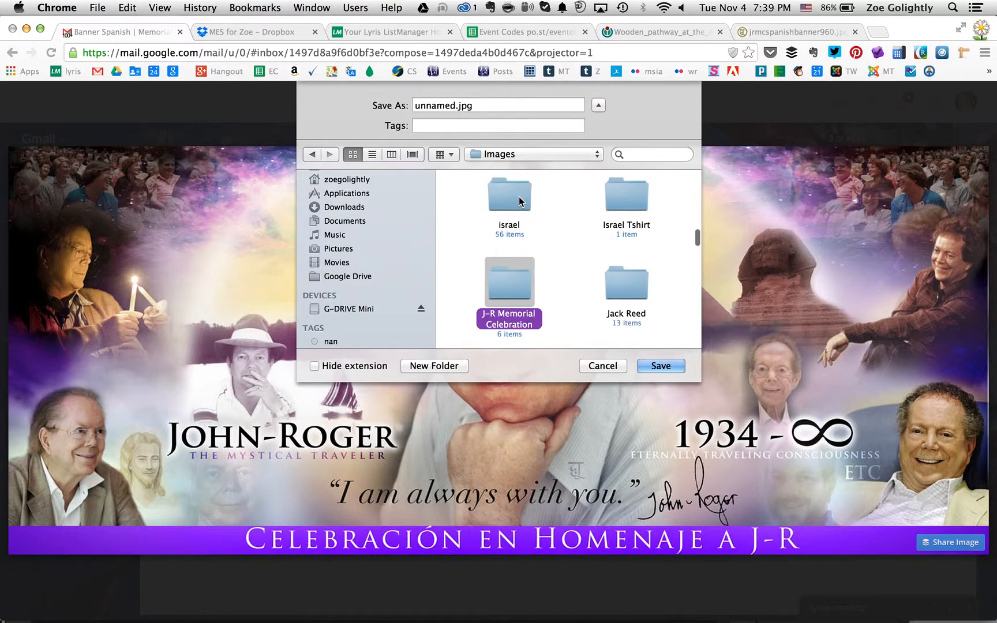
double_click(508, 283)
Name the image jrmcspanishbanner.jpg and save it, replacing the existing file of that name
click(455, 104)
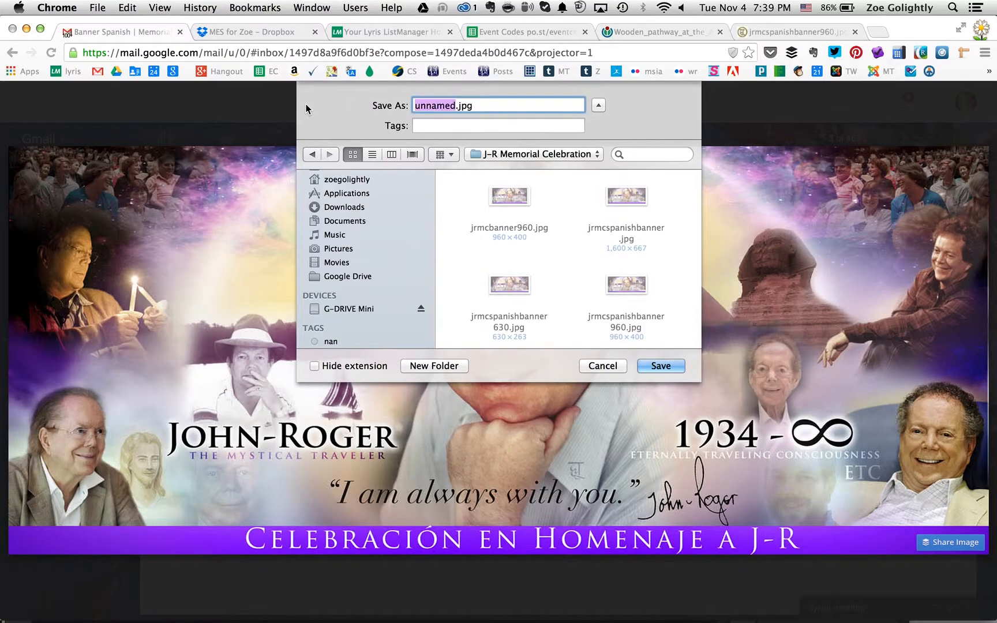
text(jrmc)
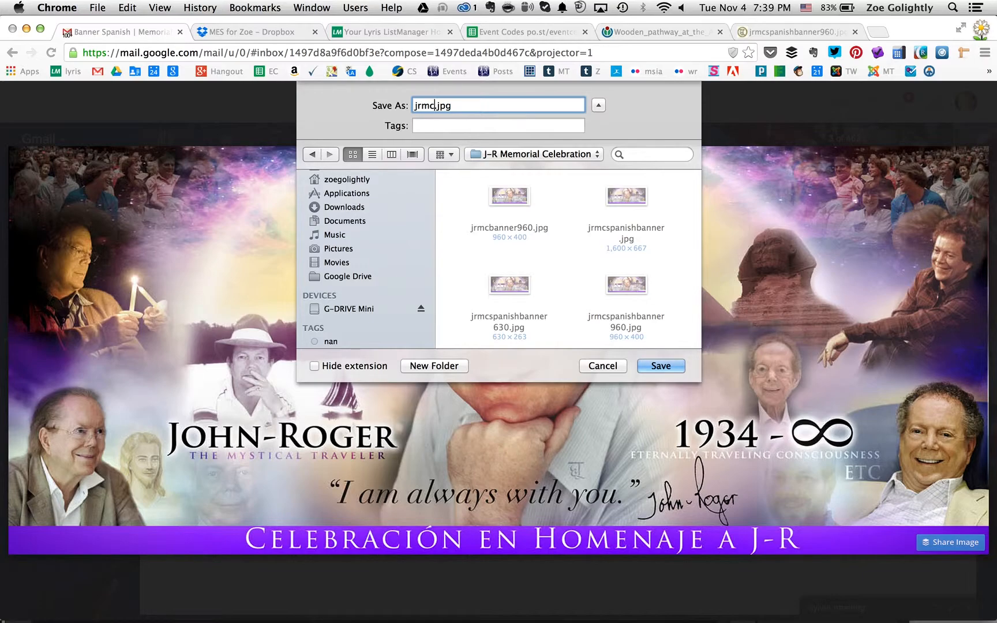
text(banner)
key(BackSpace)
key(BackSpace)
key(BackSpace)
key(BackSpace)
key(BackSpace)
key(BackSpace)
text(spanishbanner)
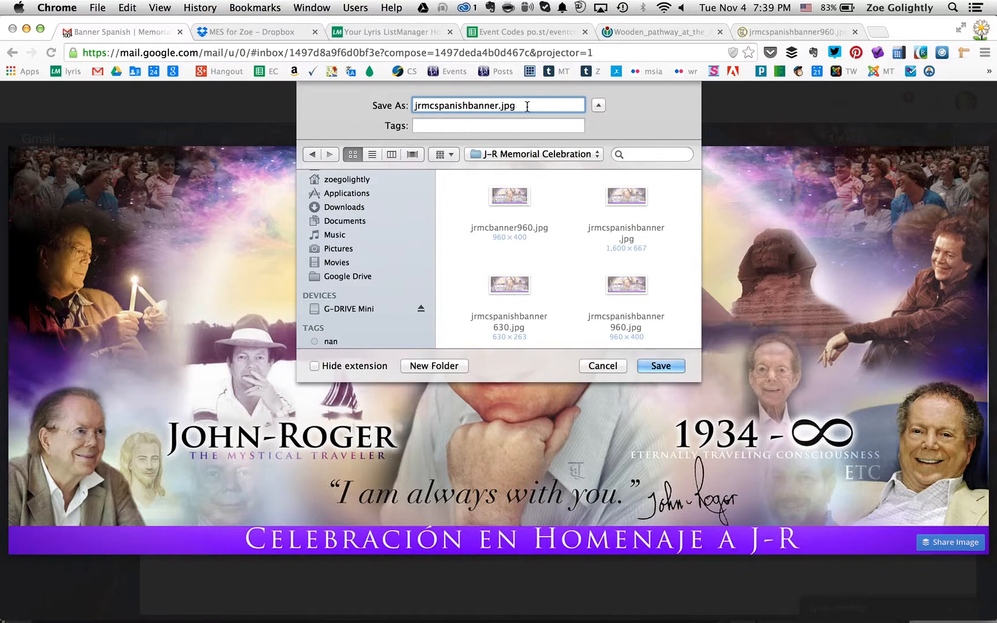
drag(526, 106, 330, 107)
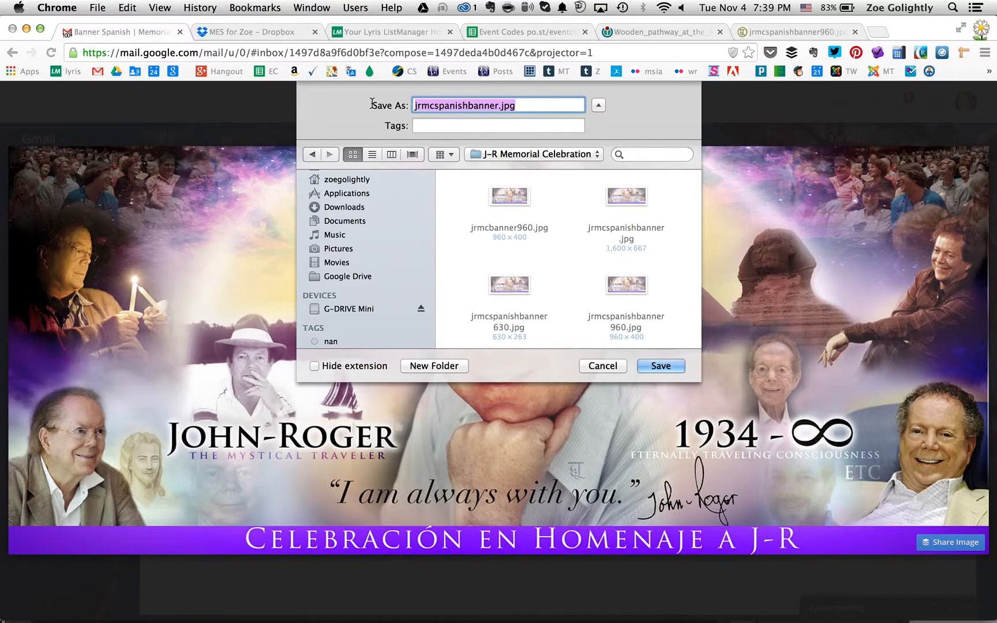
click(661, 366)
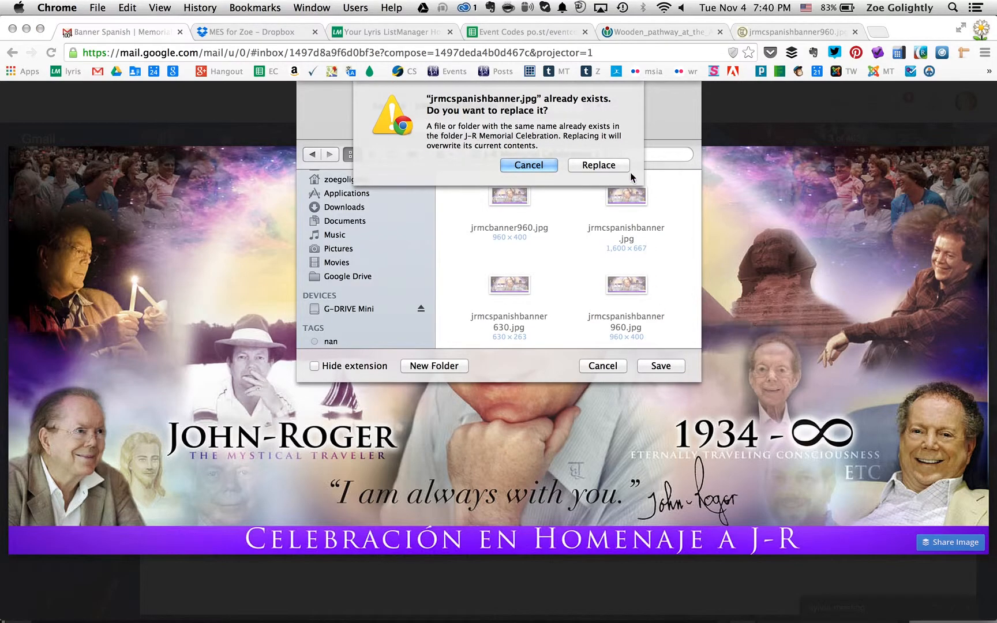
click(605, 166)
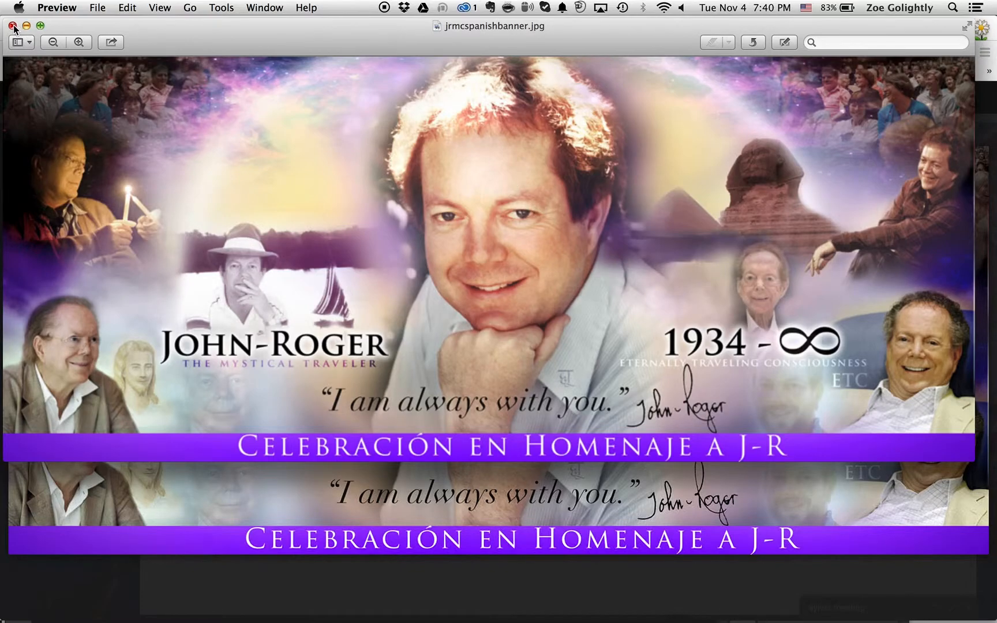
Close the saved banner's Preview window and the attachment viewer to return to the email
click(12, 25)
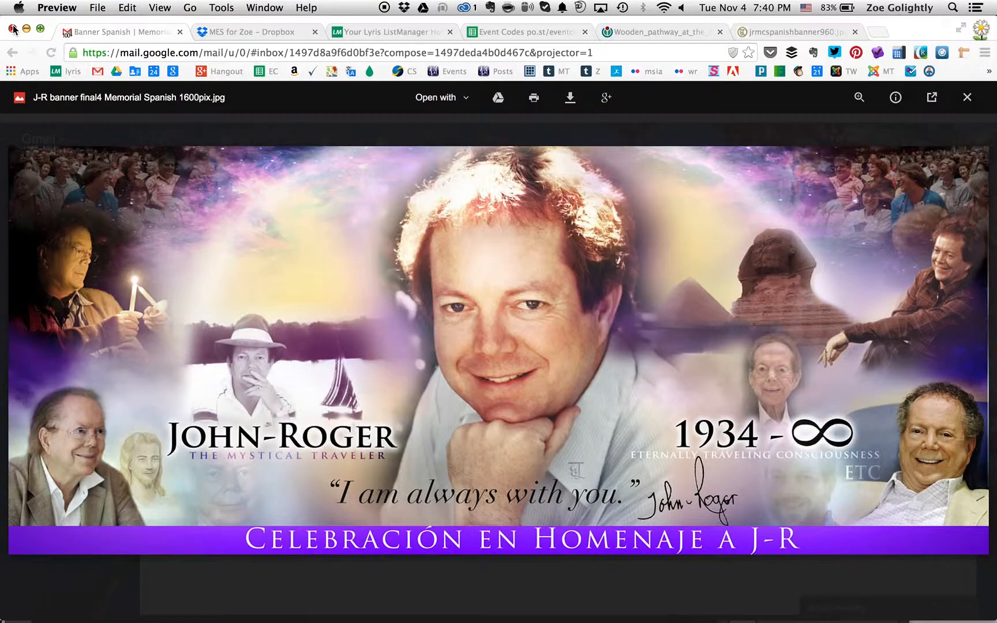
click(967, 102)
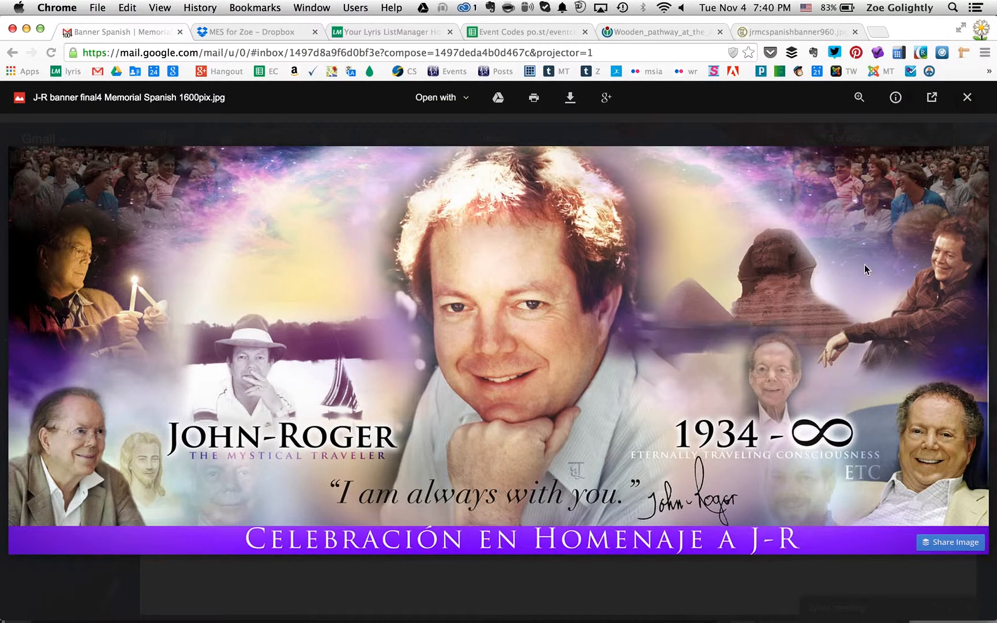
click(967, 103)
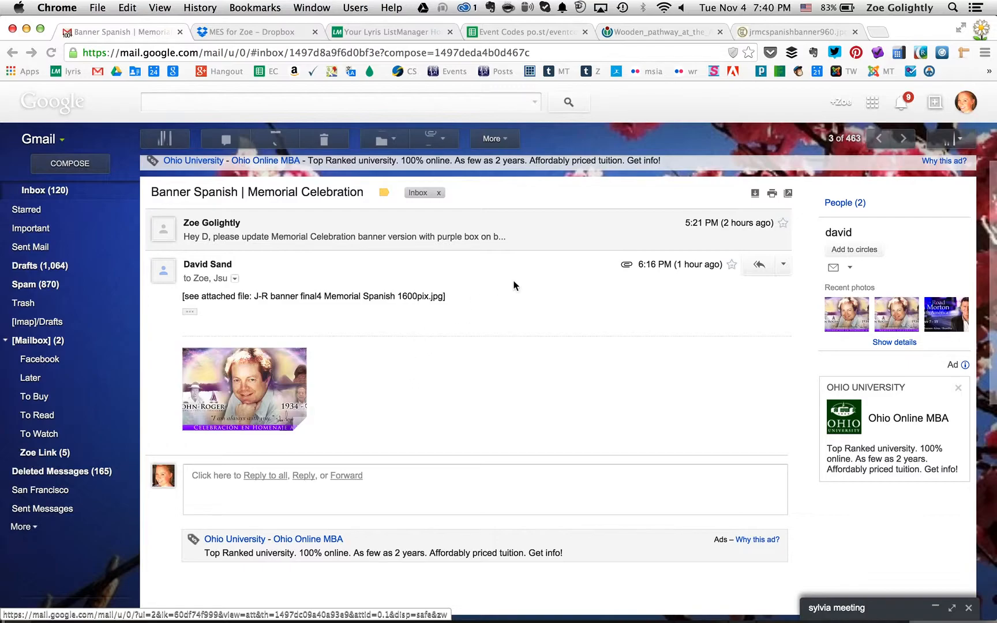
mouse_move(451, 607)
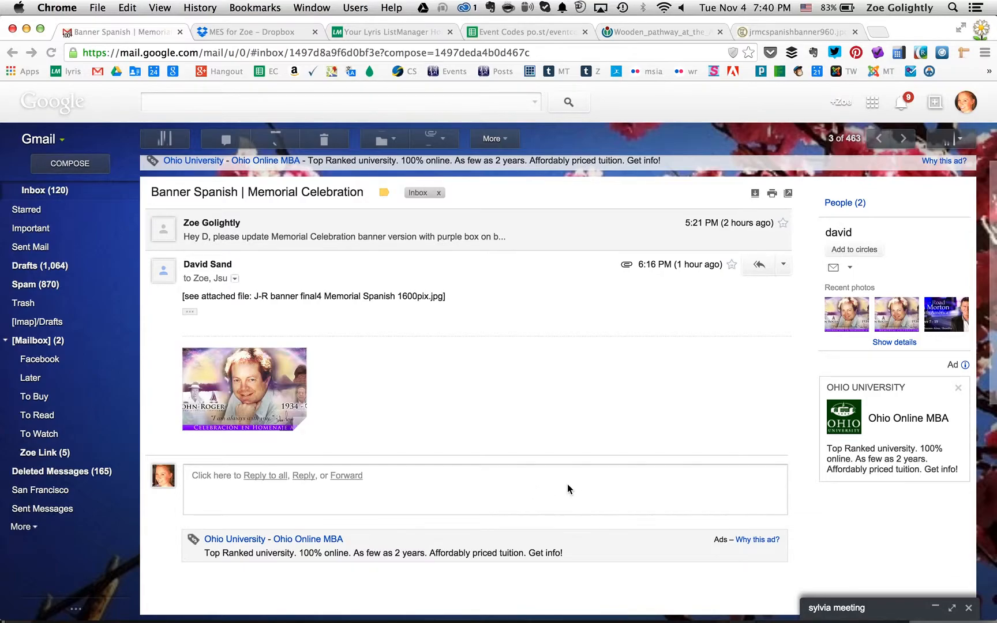
mouse_move(278, 380)
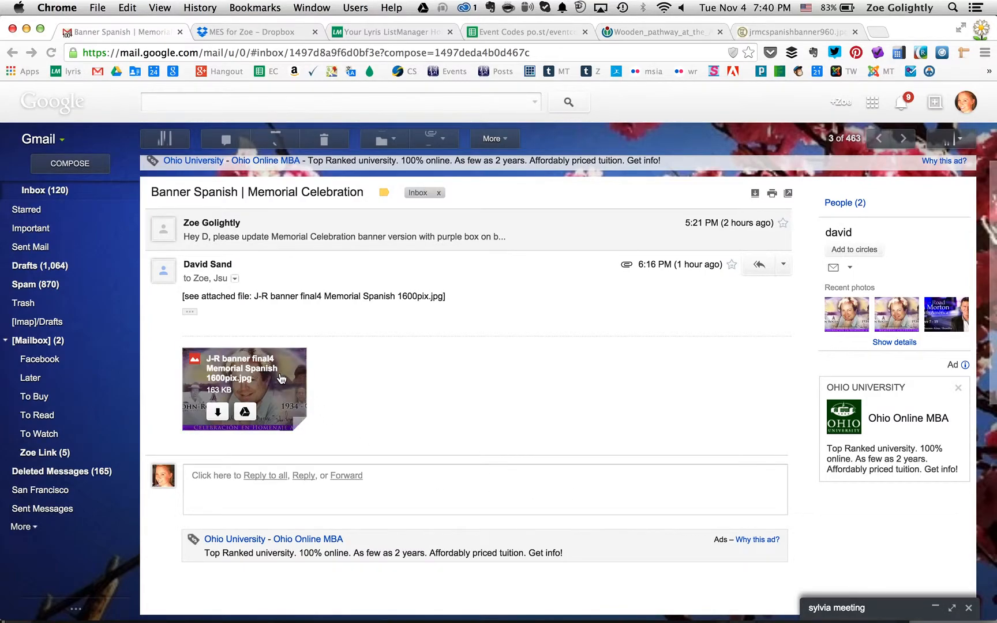
click(282, 379)
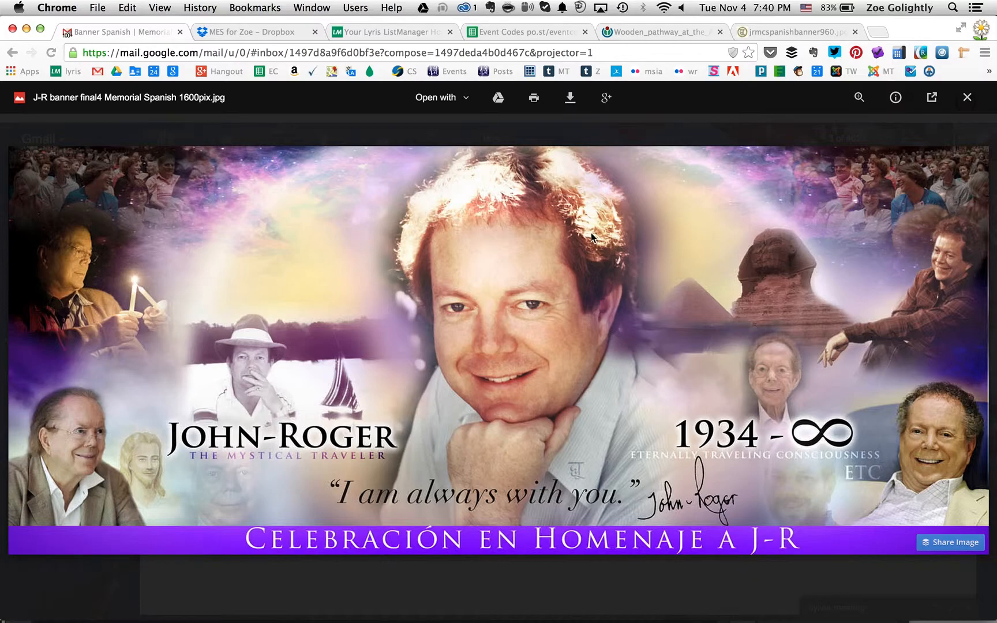
right_click(605, 248)
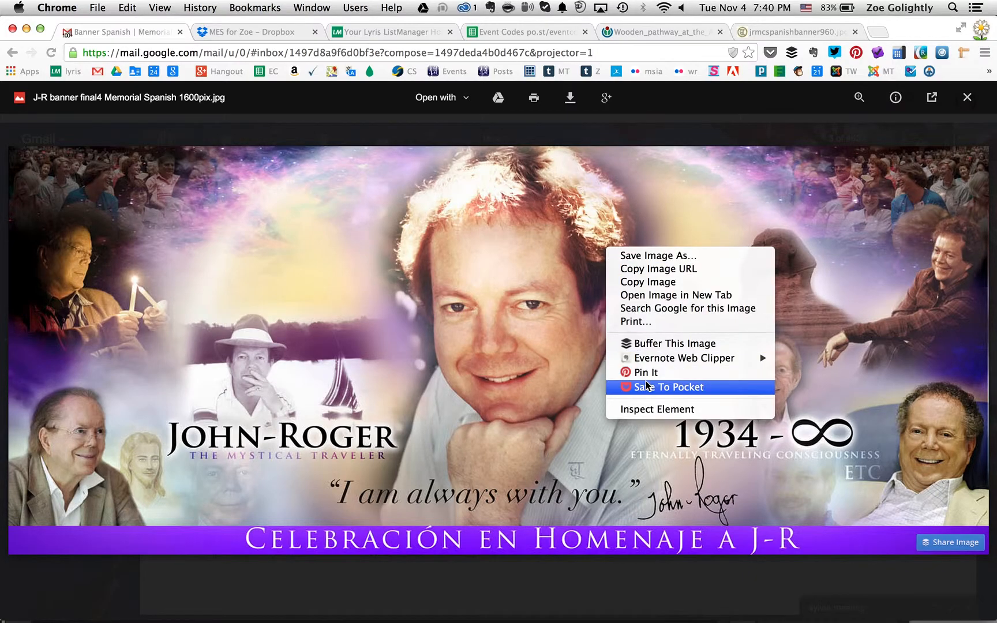
click(626, 409)
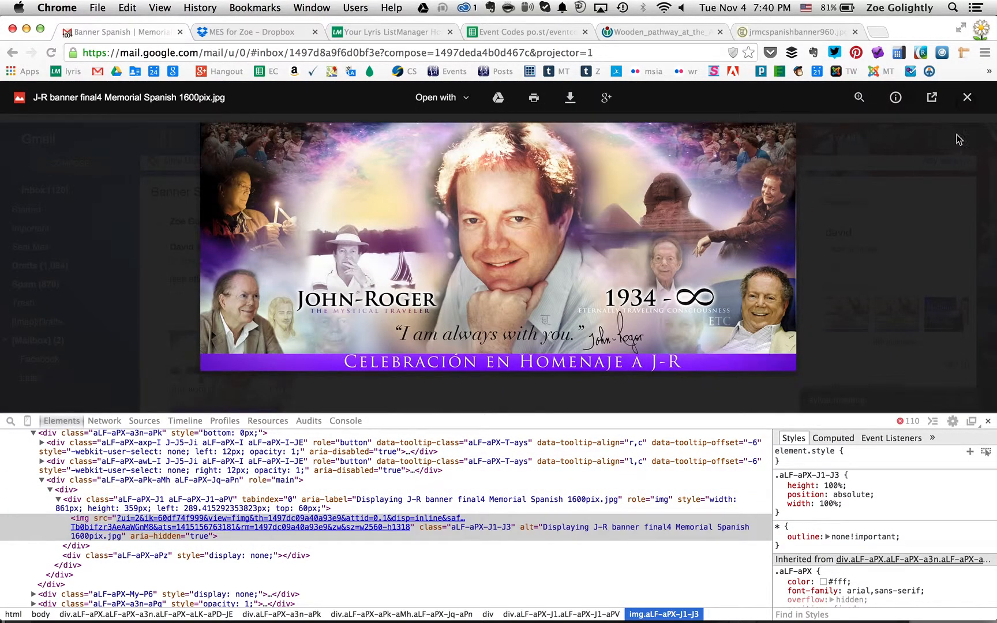
click(966, 97)
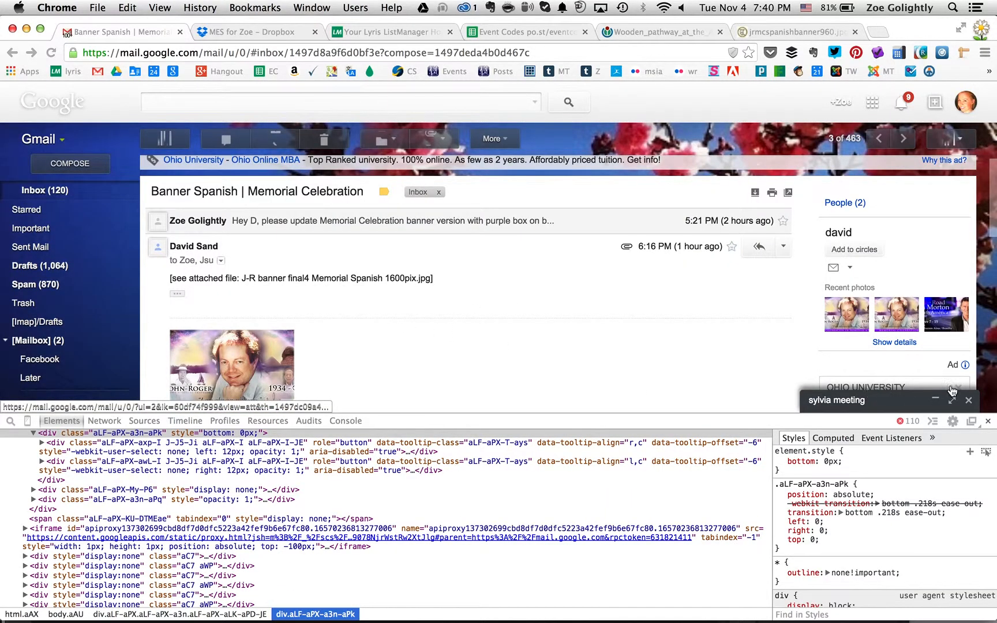
click(988, 423)
Switch to Photoshop and open jrmcspanishbanner.jpg from the J-R Memorial Celebration folder
key(super+Tab)
key(super+Tab)
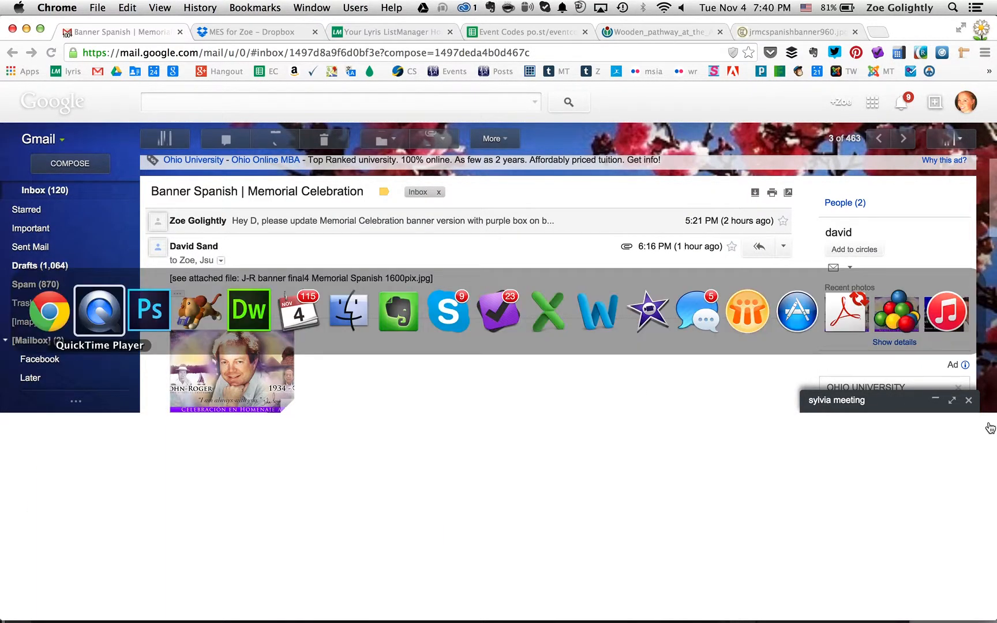
key(super+o)
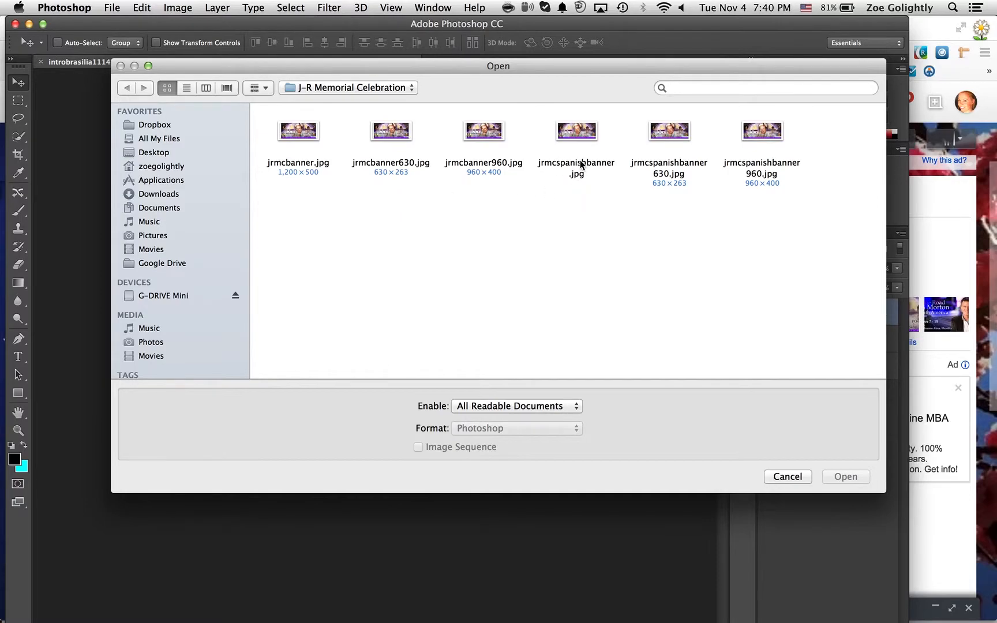
double_click(579, 129)
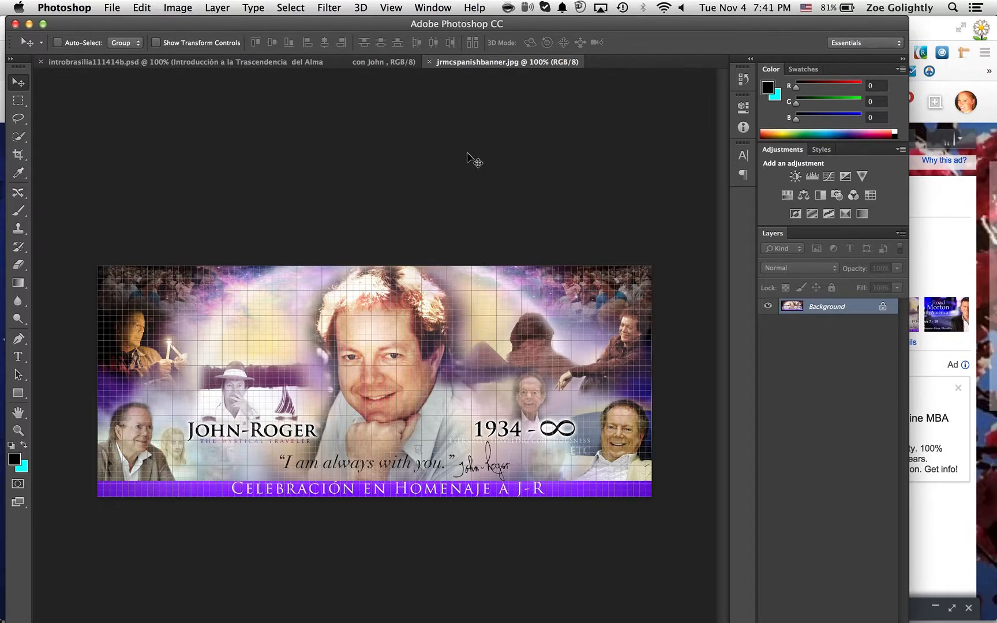
Close the jrmcspanishbanner.jpg document and switch back to Chrome
key(super+w)
key(super+Tab)
key(super+Tab)
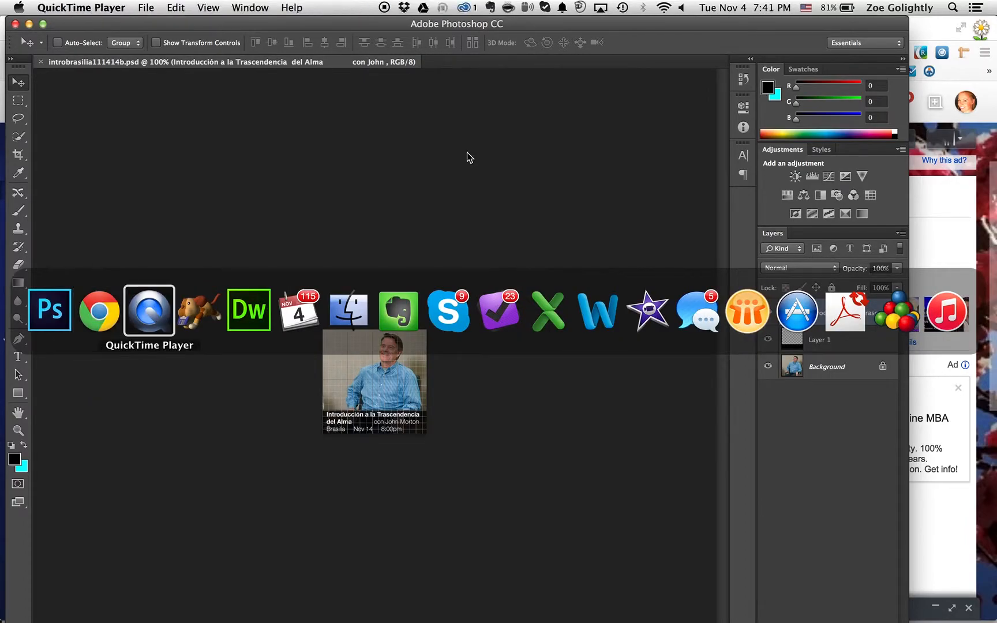
key(super+Tab)
key(super+Tab)
Switch to Photoshop and browse for a file to open in the Images > J-R Memorial Celebration folder on G-DRIVE Mini
key(super+Tab)
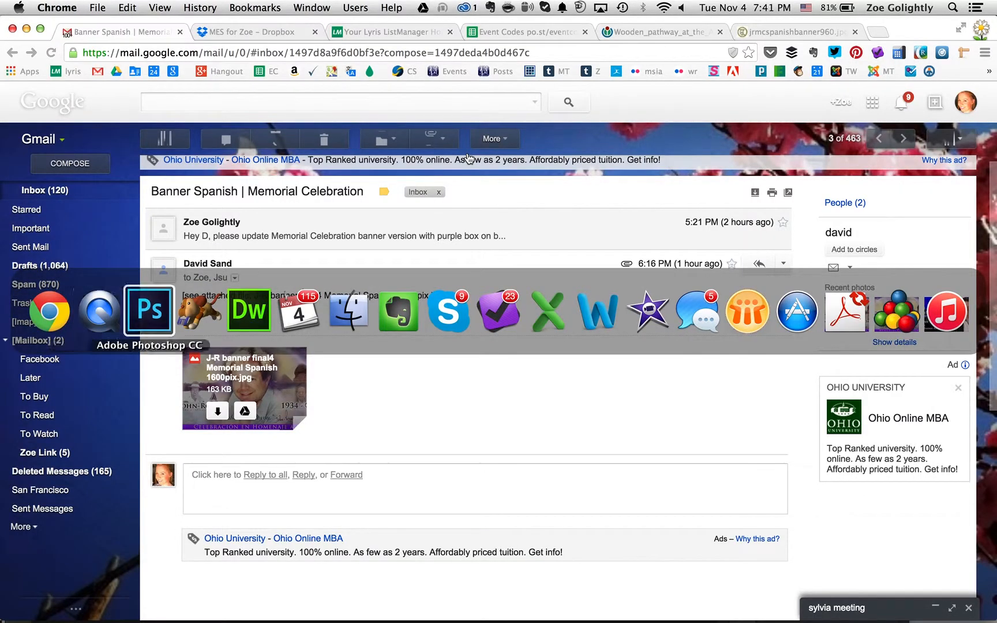
key(super+Tab)
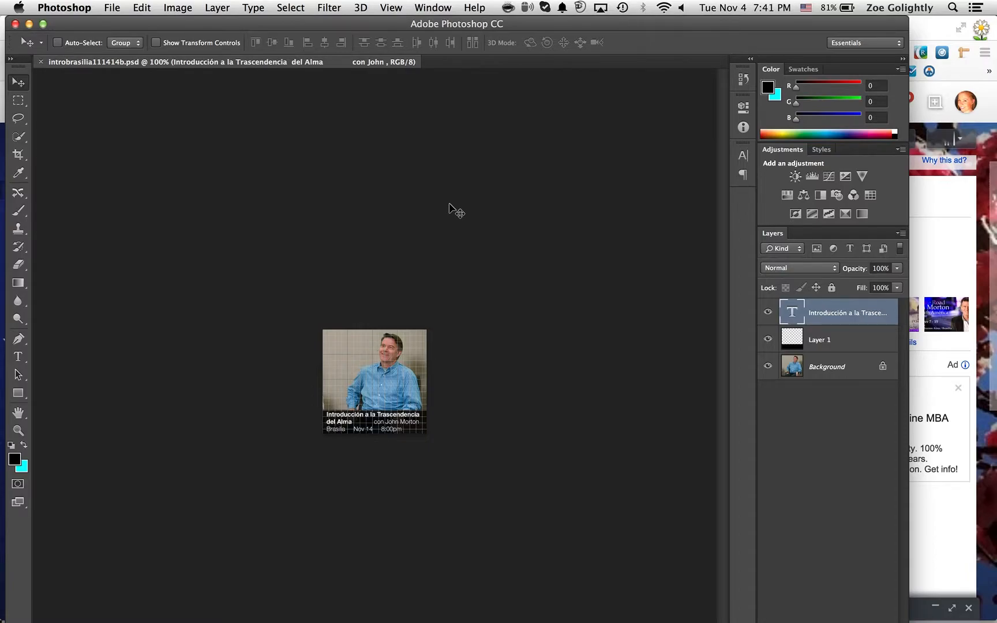
key(super+o)
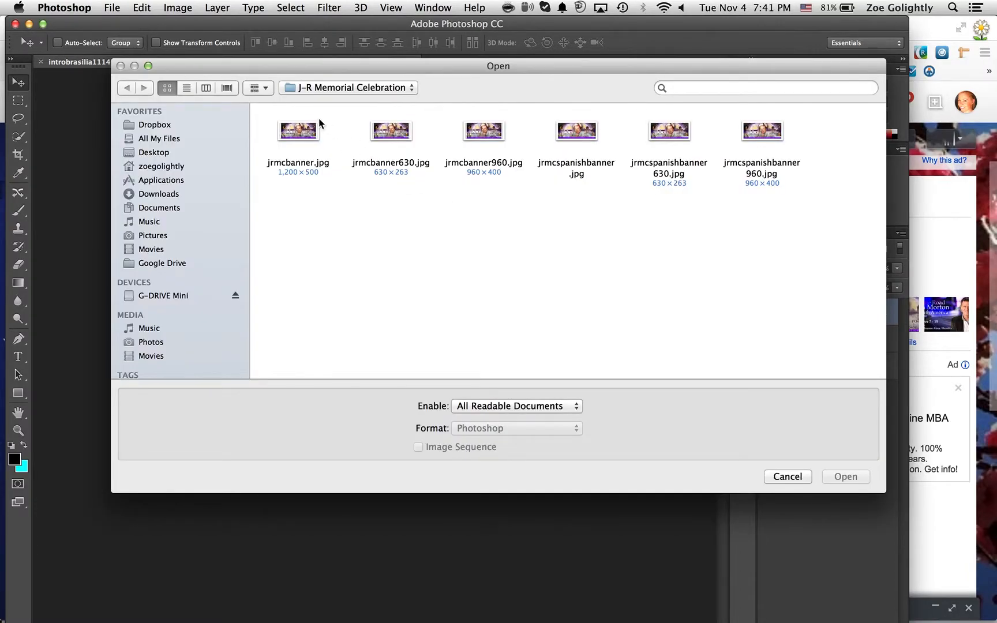
click(155, 126)
click(161, 233)
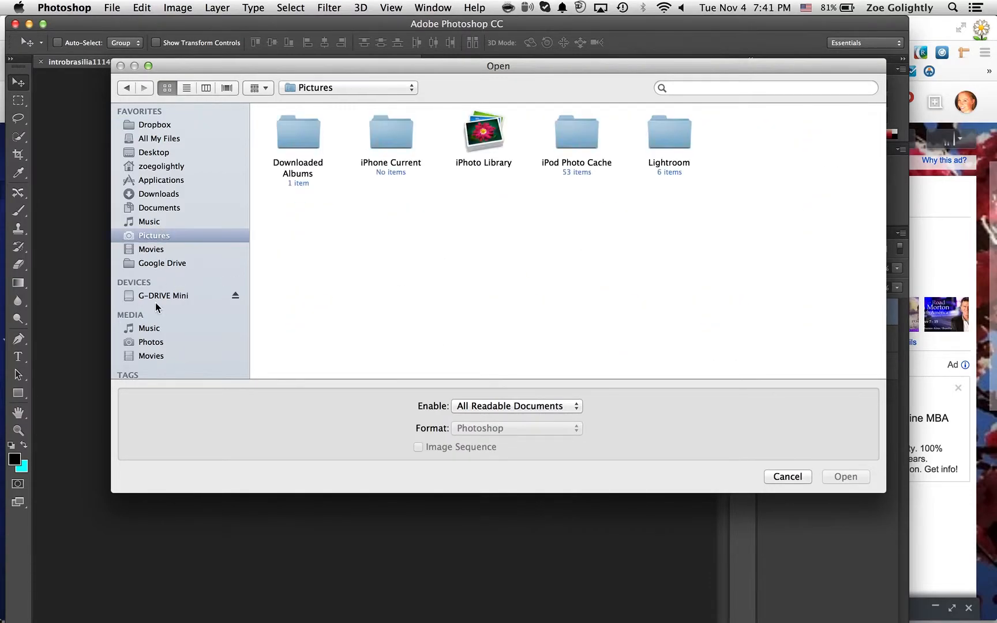
click(156, 295)
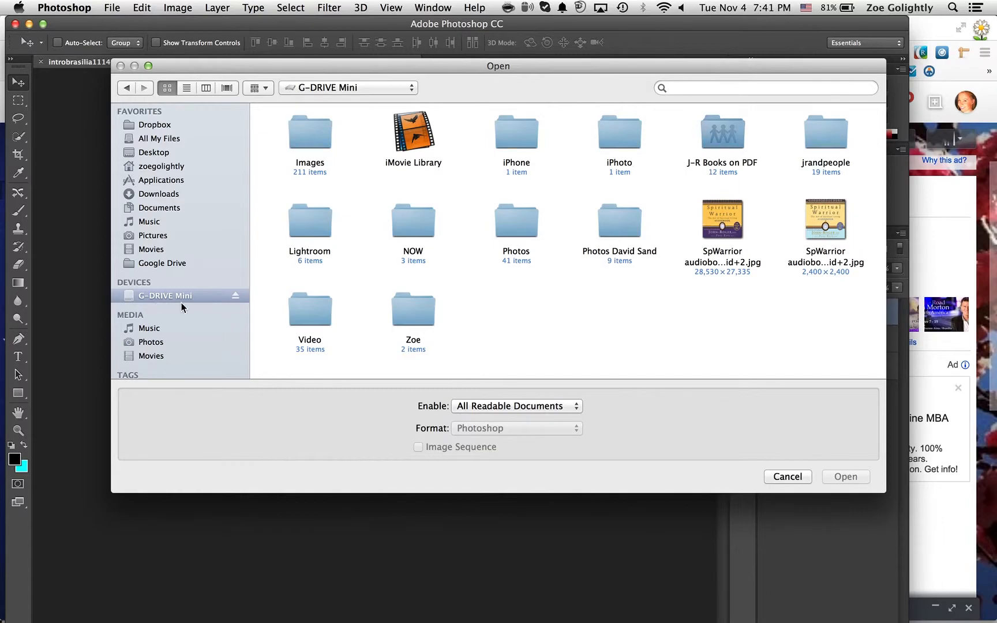
double_click(330, 147)
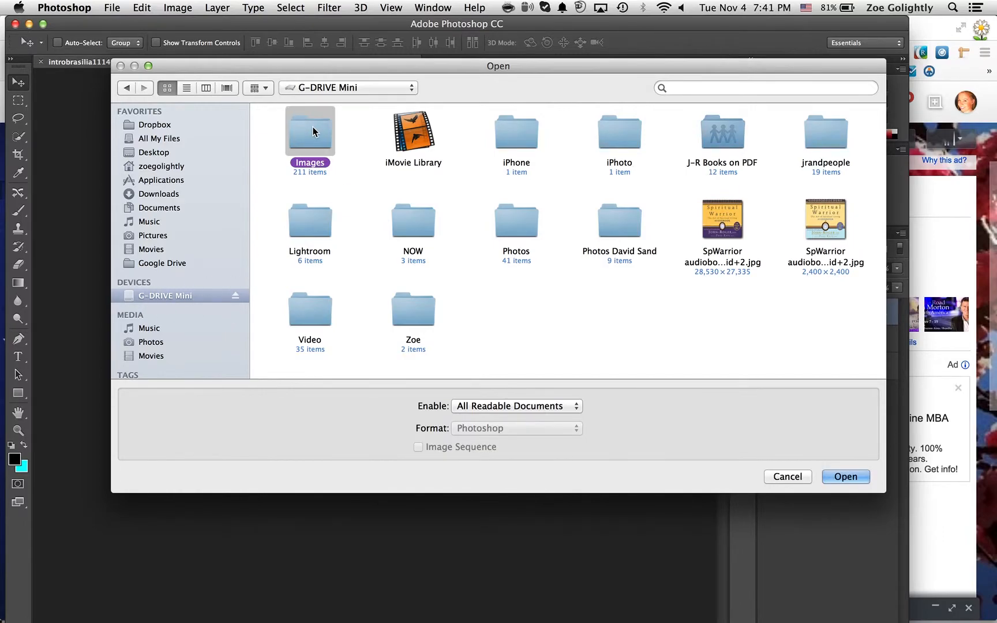
key(j)
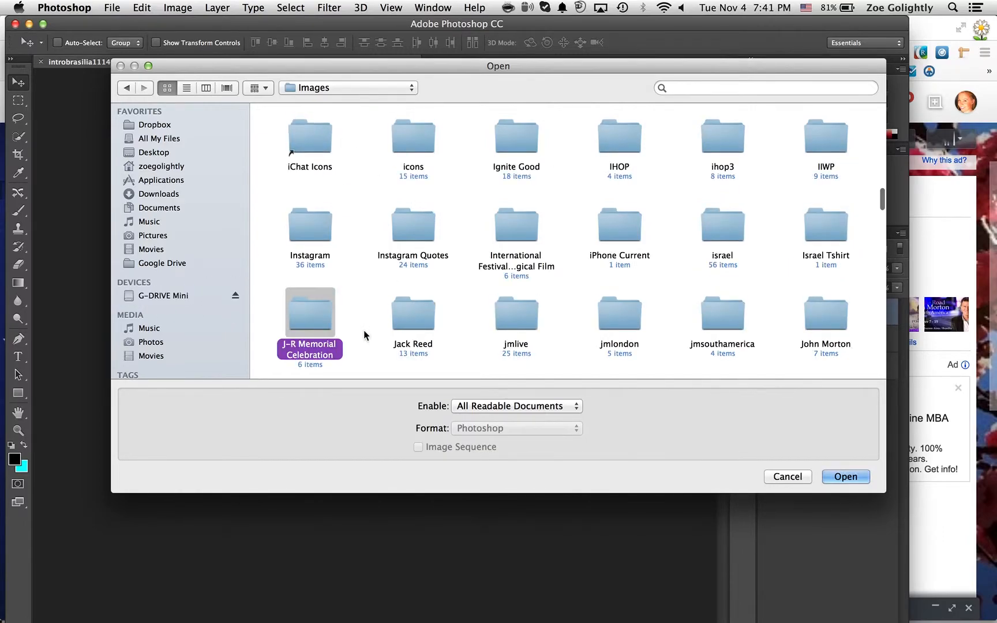
double_click(315, 315)
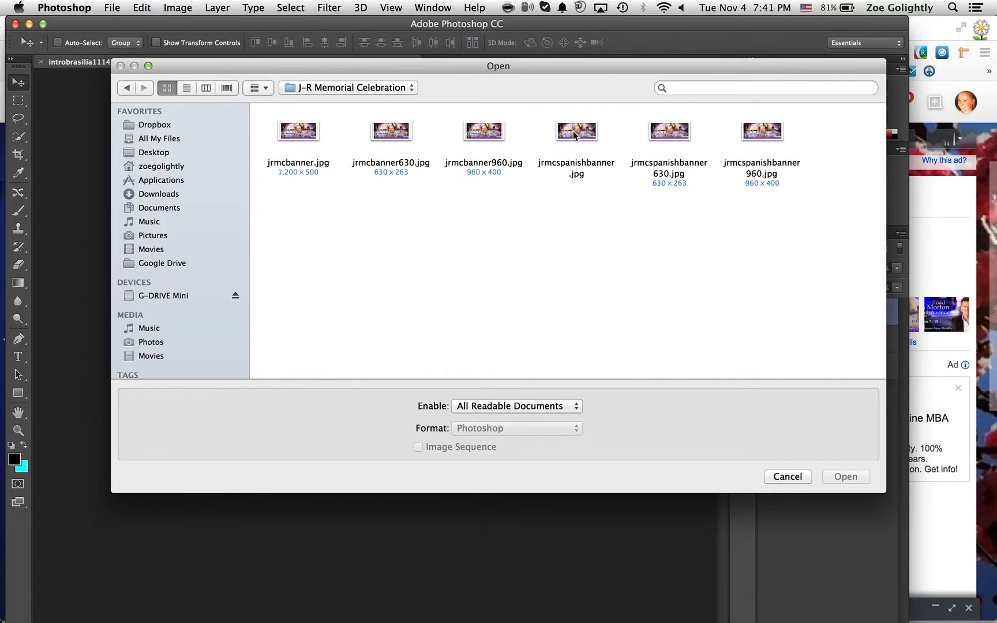
Look through the Downloads folder for a file to open
click(157, 196)
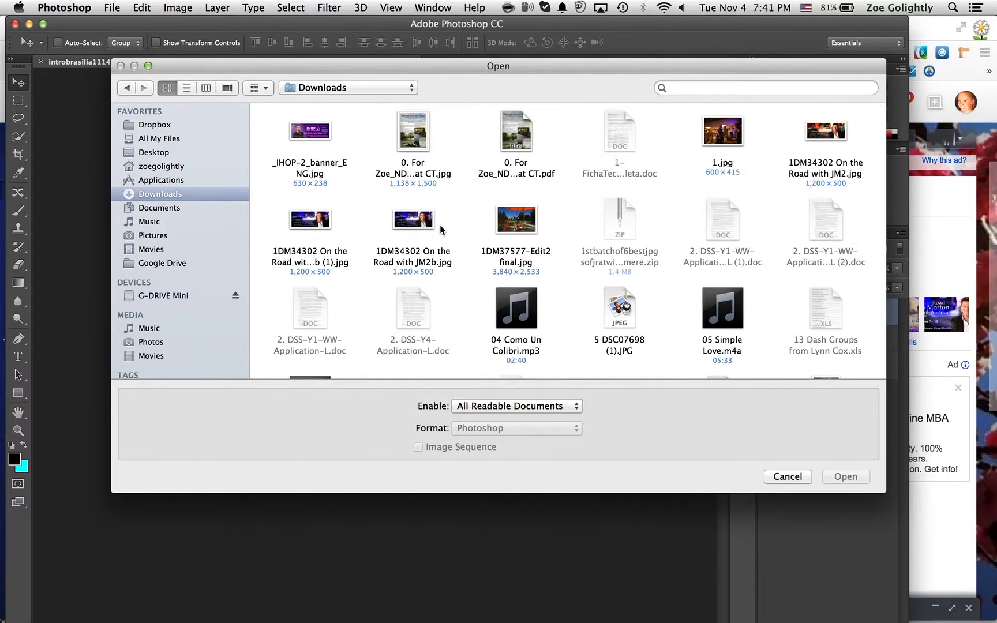
scroll(628, 280, down, 3)
click(703, 88)
scroll(687, 239, down, 15)
scroll(687, 243, down, 20)
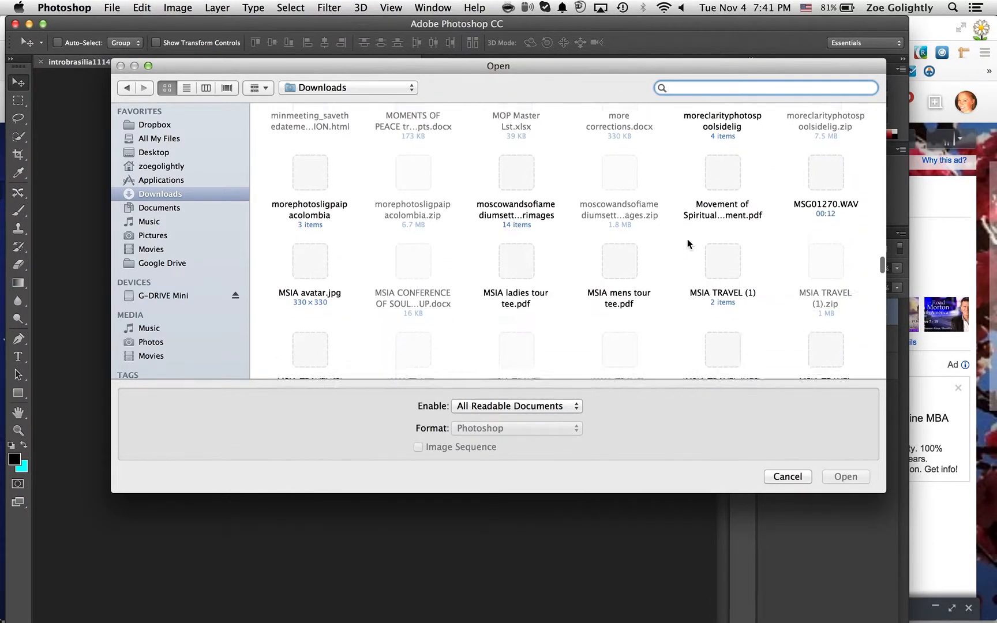
Open jrmcspanishbanner.jpg from the J-R Memorial Celebration folder inside Images on G-DRIVE Mini
click(186, 296)
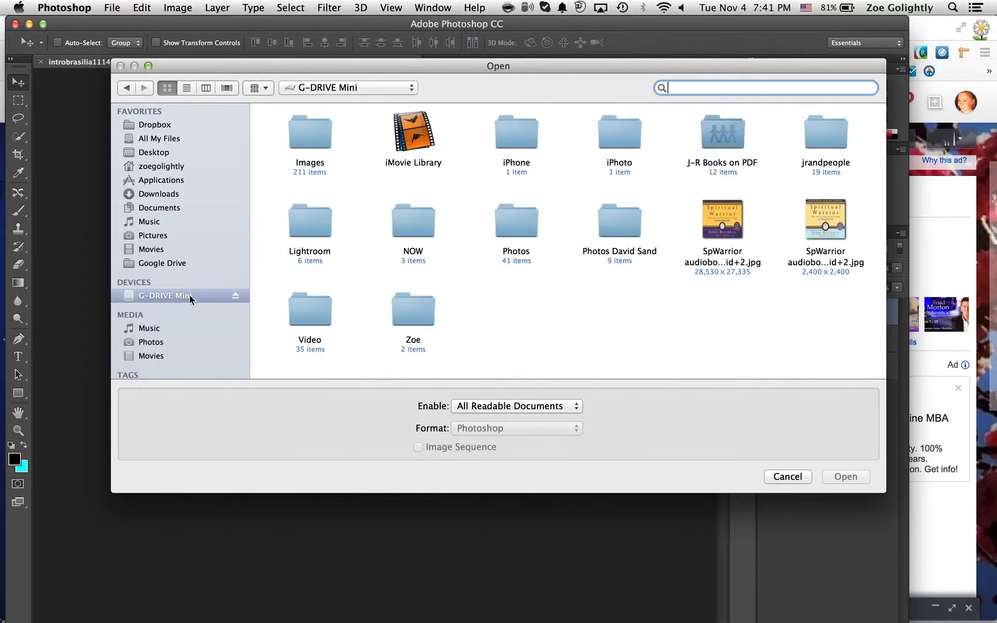
click(312, 126)
double_click(311, 135)
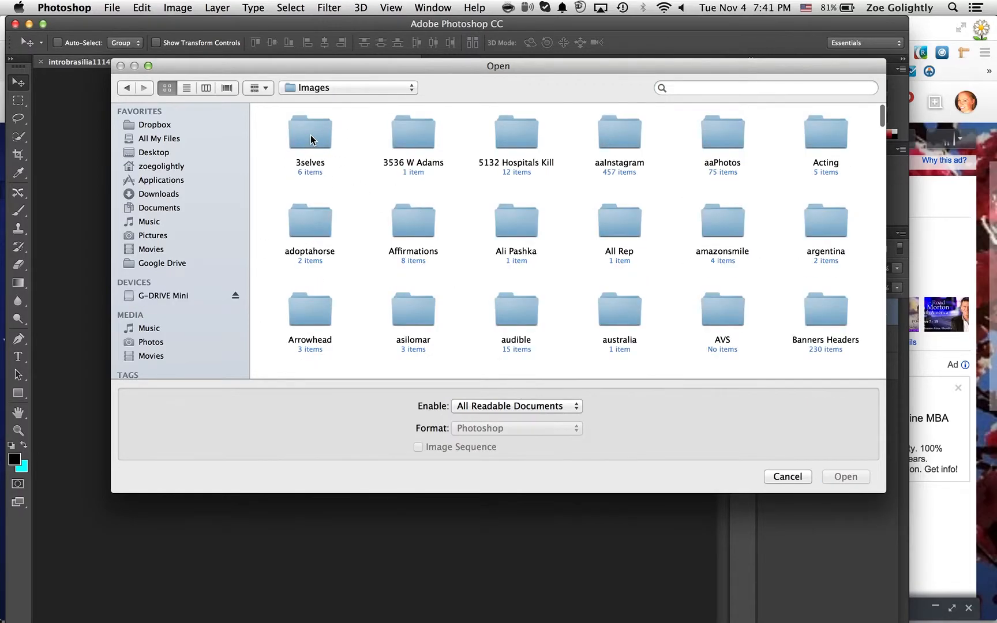
key(j)
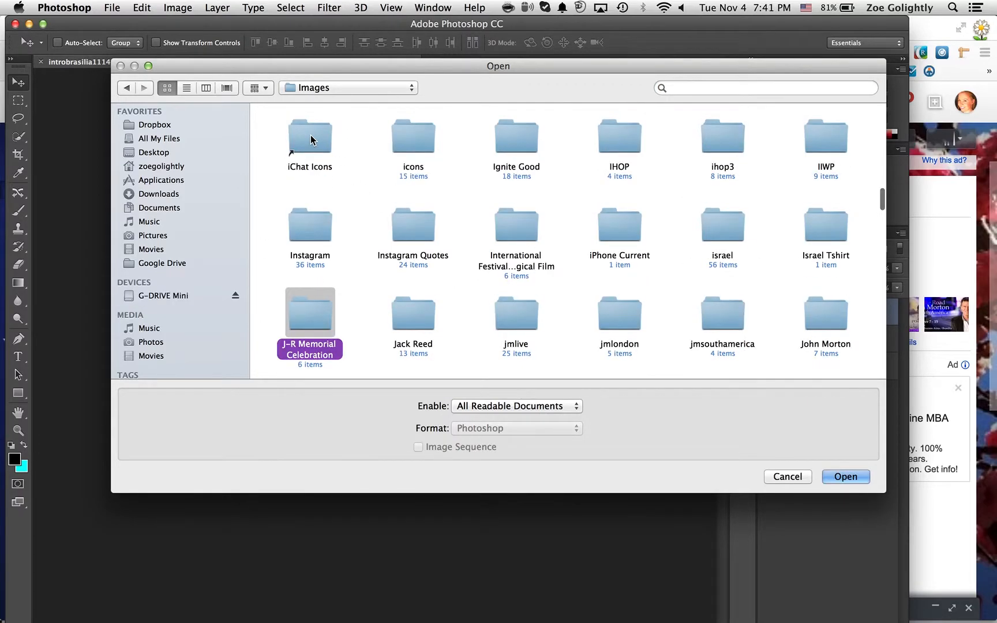
double_click(311, 309)
double_click(577, 138)
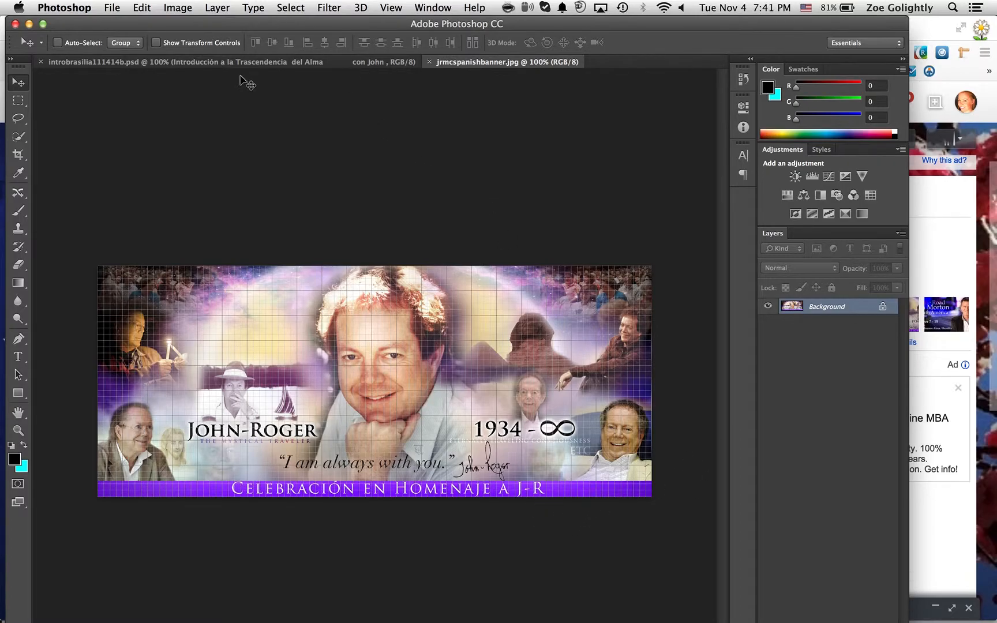
Resize the banner image to a width of 960 pixels, keeping its proportions
click(180, 9)
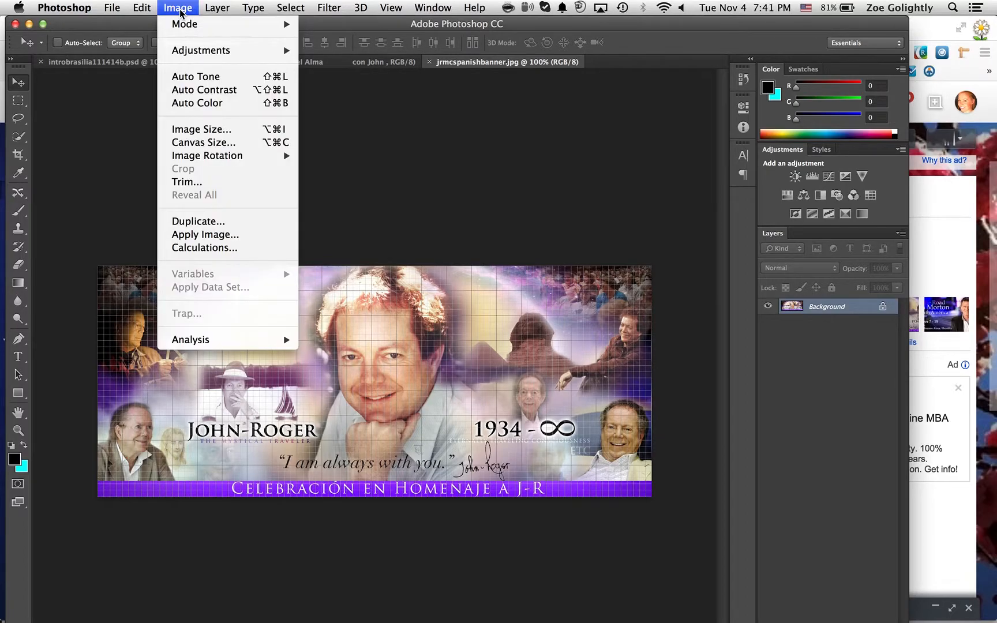
click(196, 129)
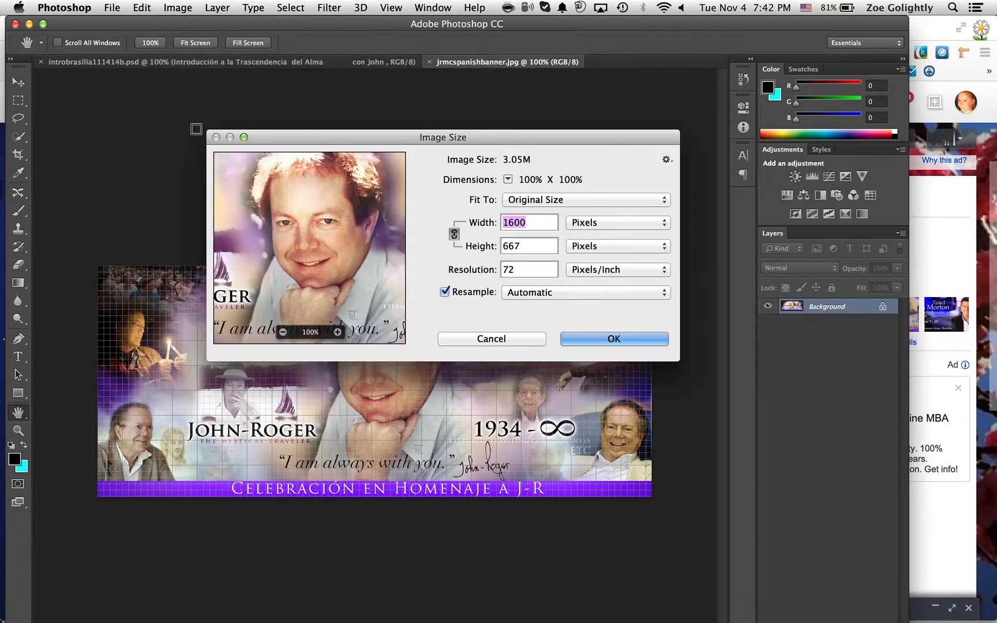
click(539, 221)
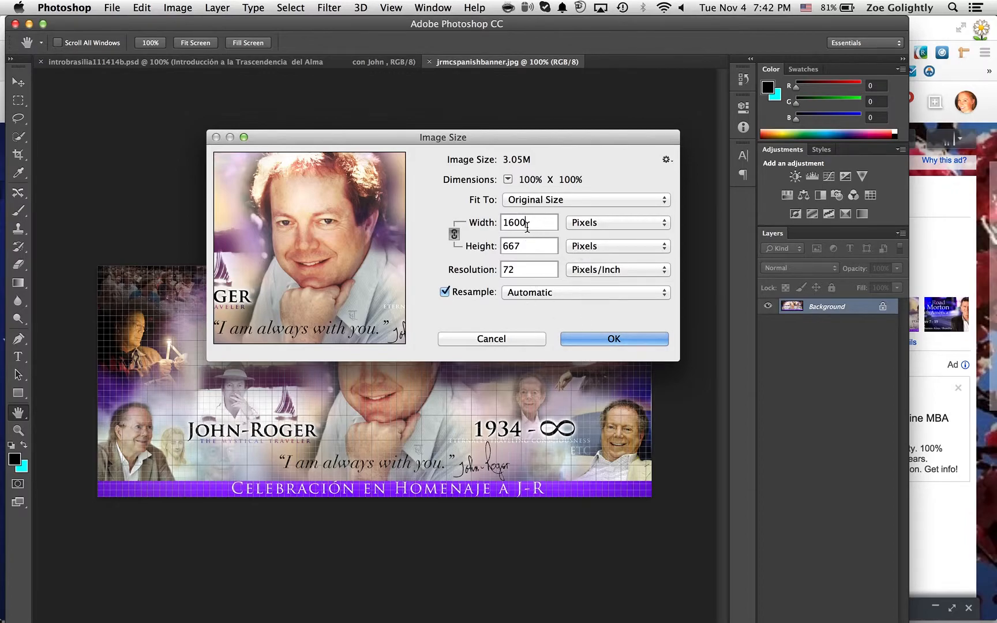
drag(534, 221, 489, 227)
text(960)
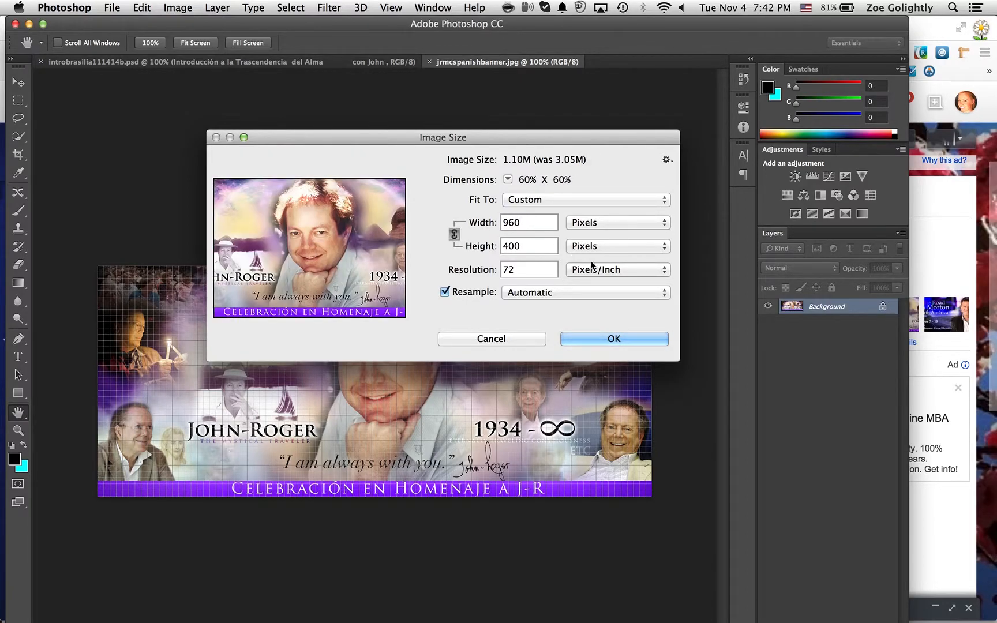
click(597, 338)
Save the resized banner as jrmcspanishbanner960.jpg, replacing the existing file, with JPEG quality 8
key(super+shift+s)
key(Right)
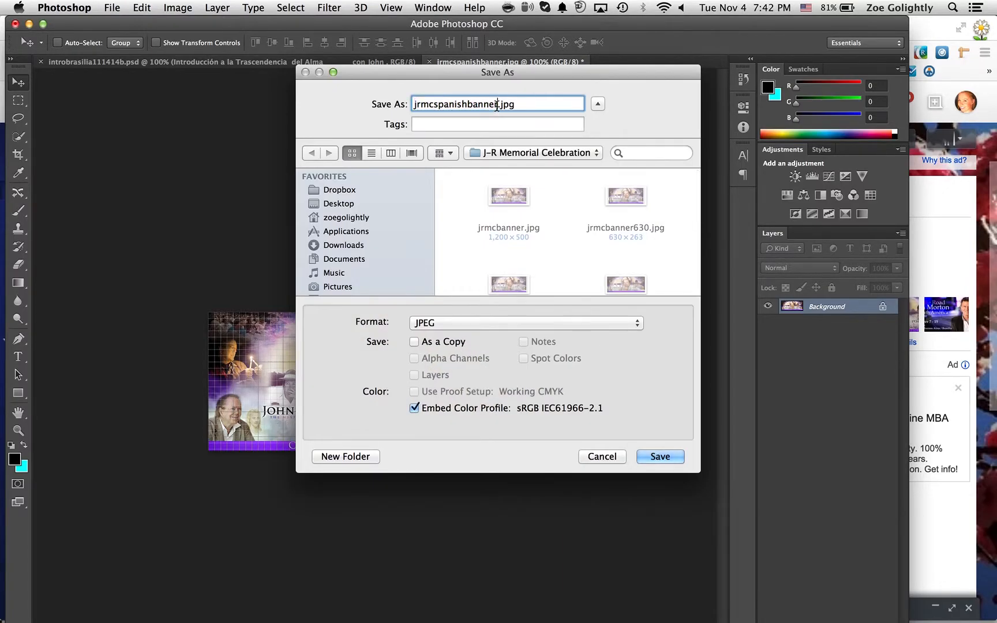
text(960)
click(660, 456)
click(598, 151)
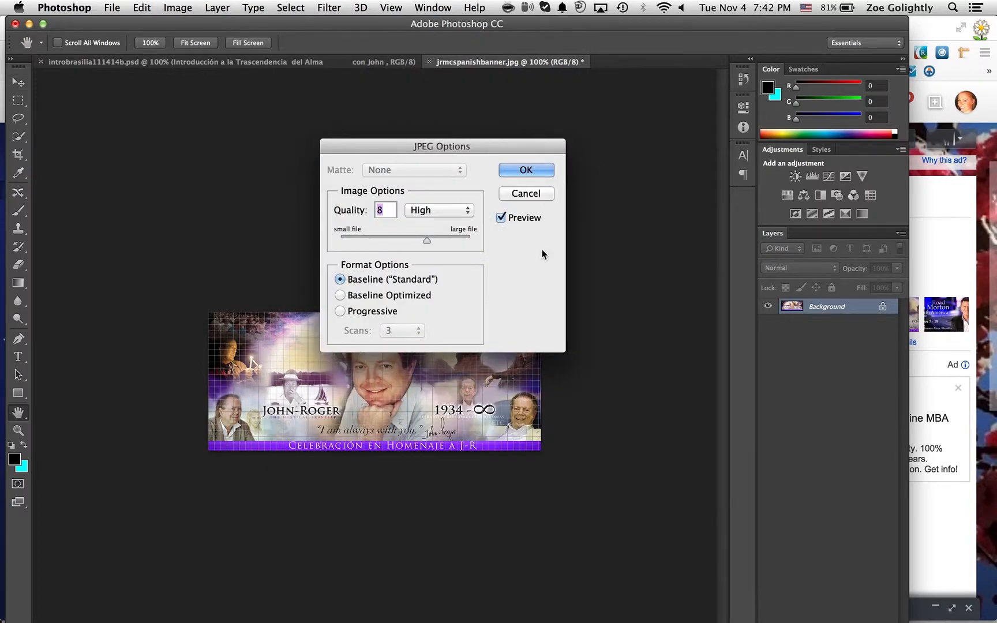
click(534, 169)
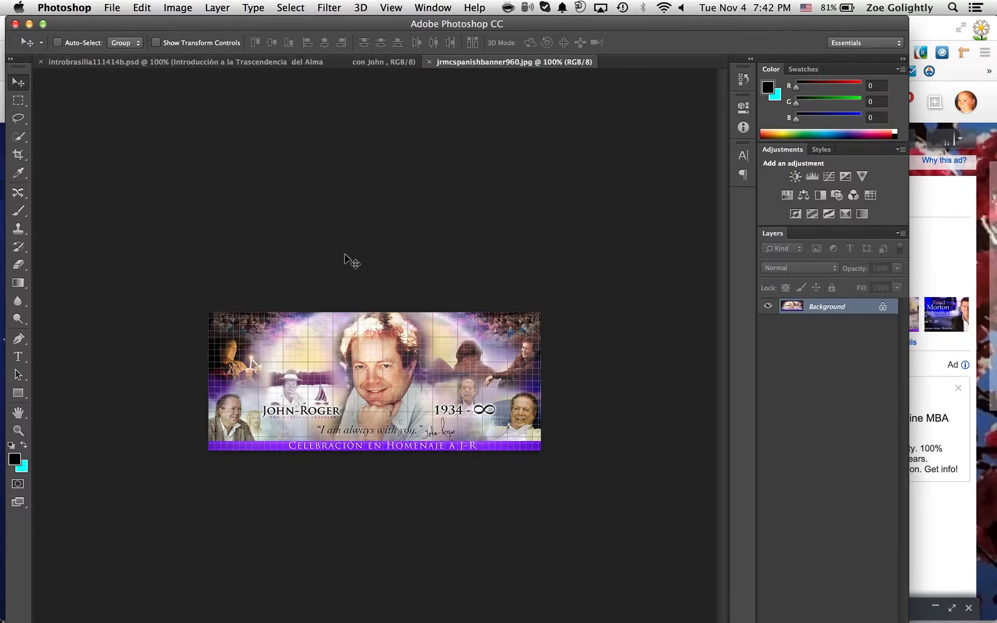
Resize the banner image to a width of 630 pixels, keeping its proportions
click(177, 8)
click(190, 130)
drag(525, 222, 476, 222)
text(630)
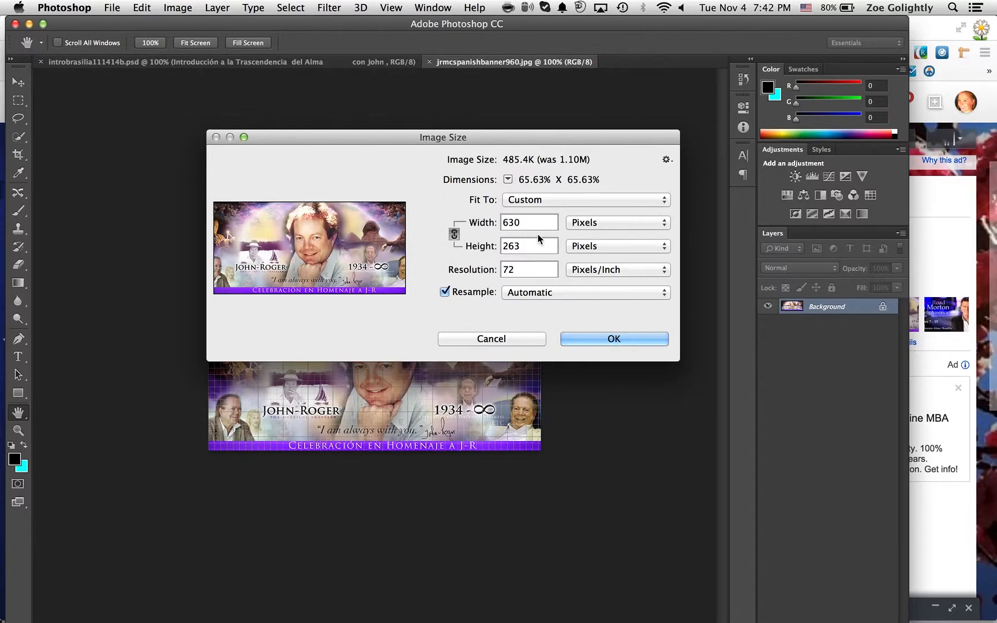
click(597, 340)
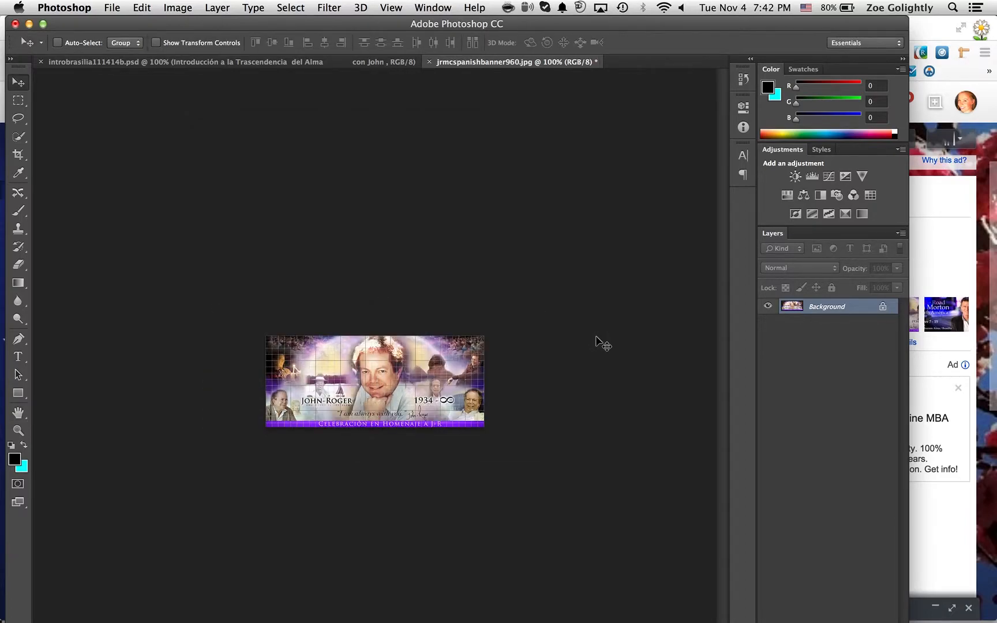
Save the smaller banner as jrmcspanishbanner630.jpg, replacing the existing file, with JPEG quality 8, and close the document
click(112, 7)
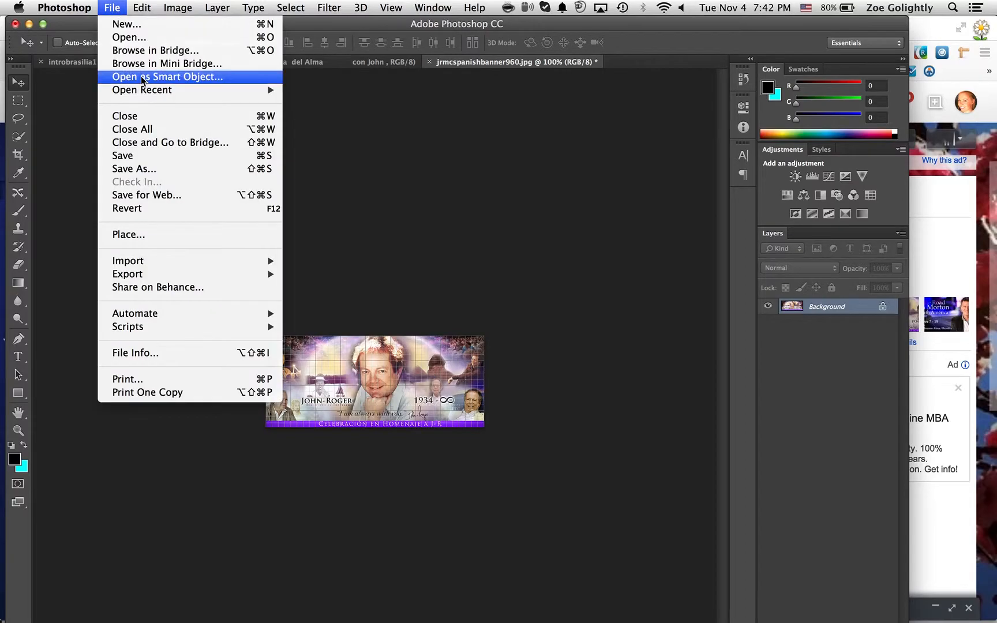
mouse_move(142, 8)
mouse_move(112, 7)
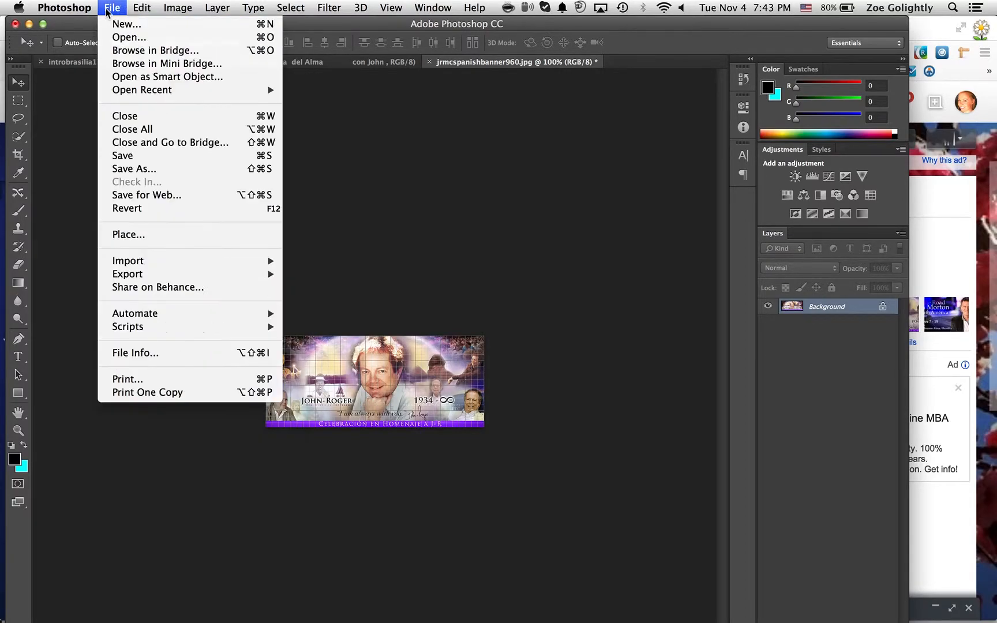
click(127, 169)
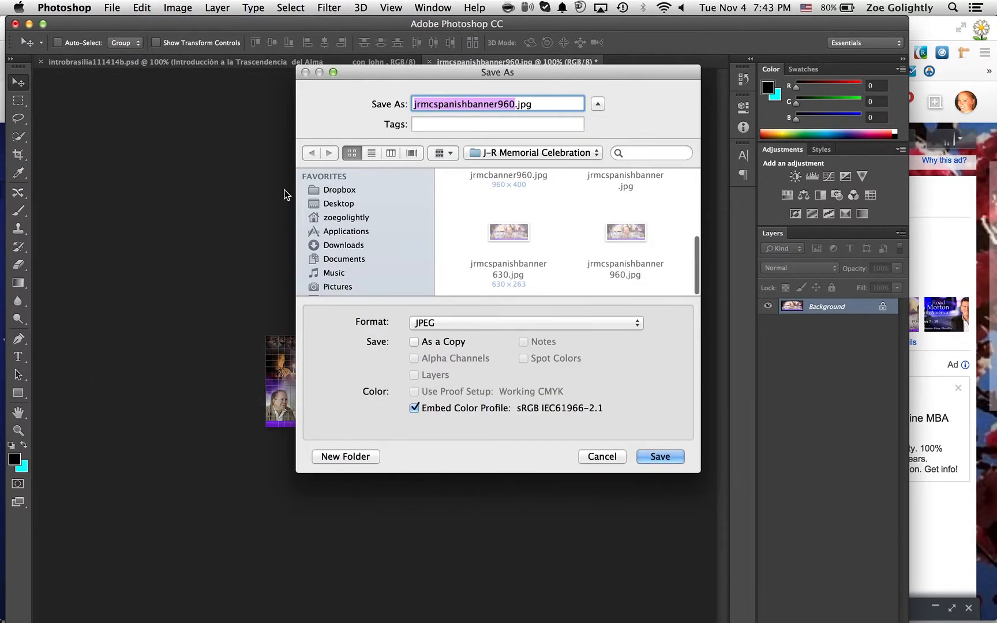
click(508, 104)
key(BackSpace)
key(BackSpace)
text(63)
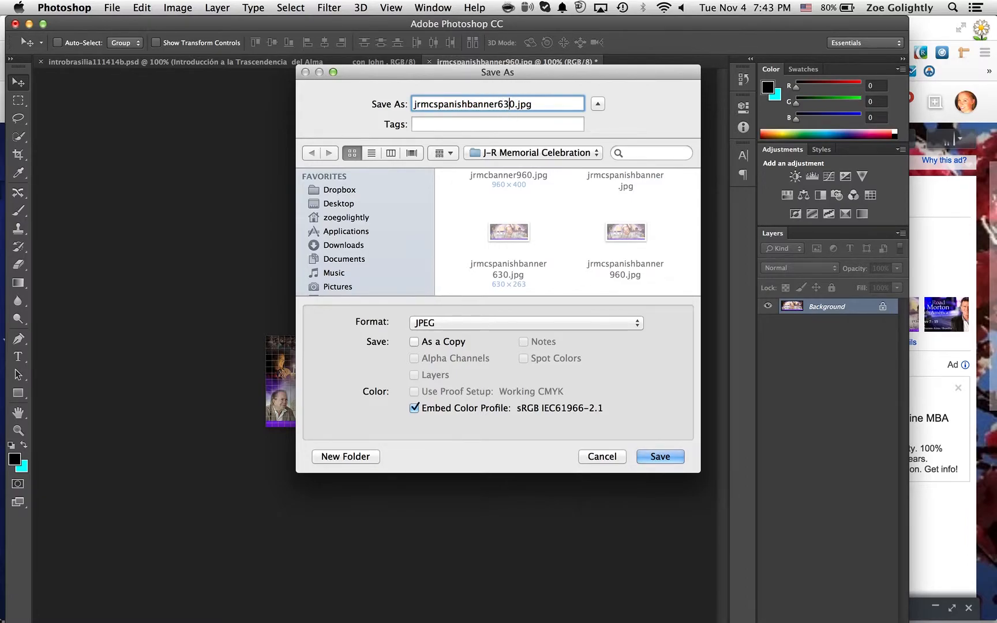
click(661, 455)
click(596, 165)
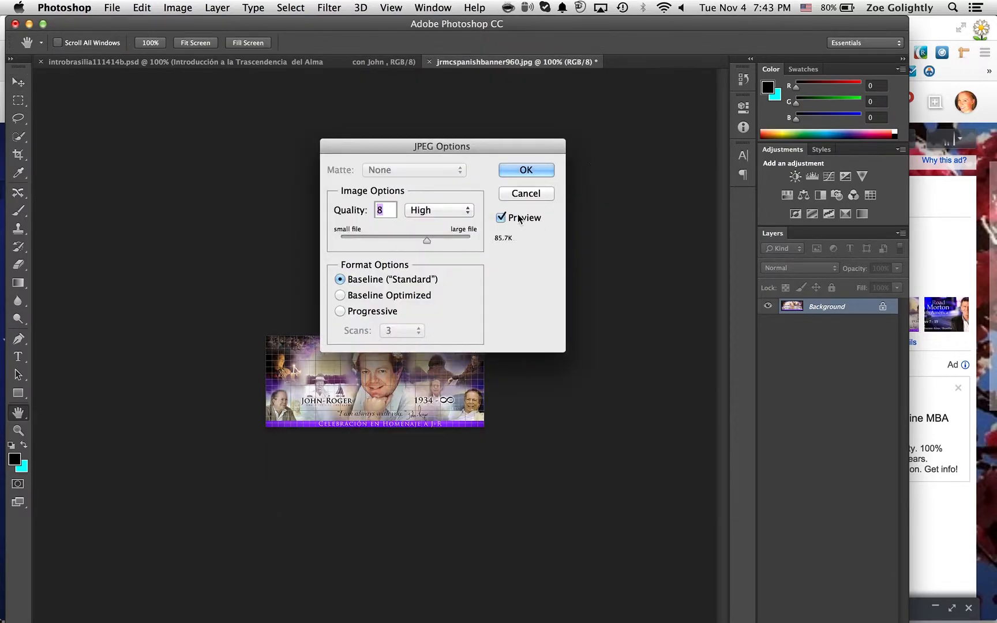
click(530, 169)
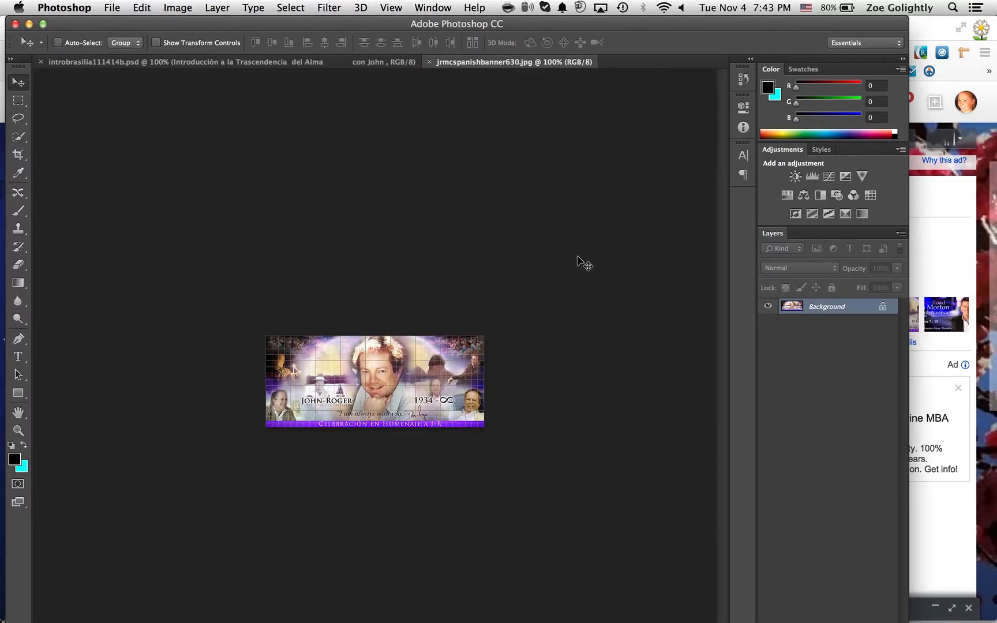
key(super+w)
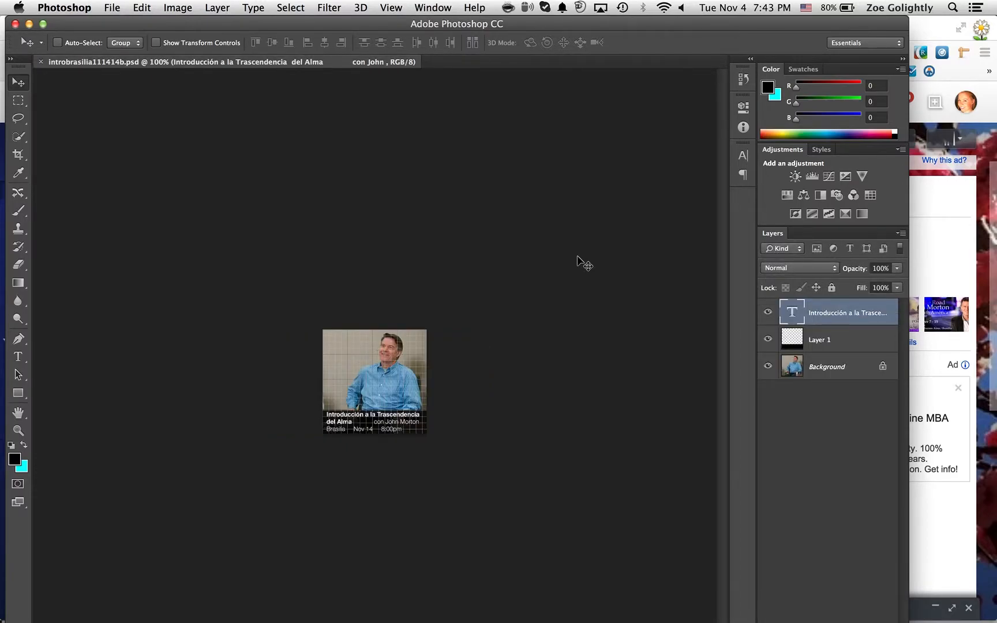
Switch to Fetch, close its disconnected ndh.org window and quit the program
key(super+Tab)
key(super+Tab)
key(super+Tab)
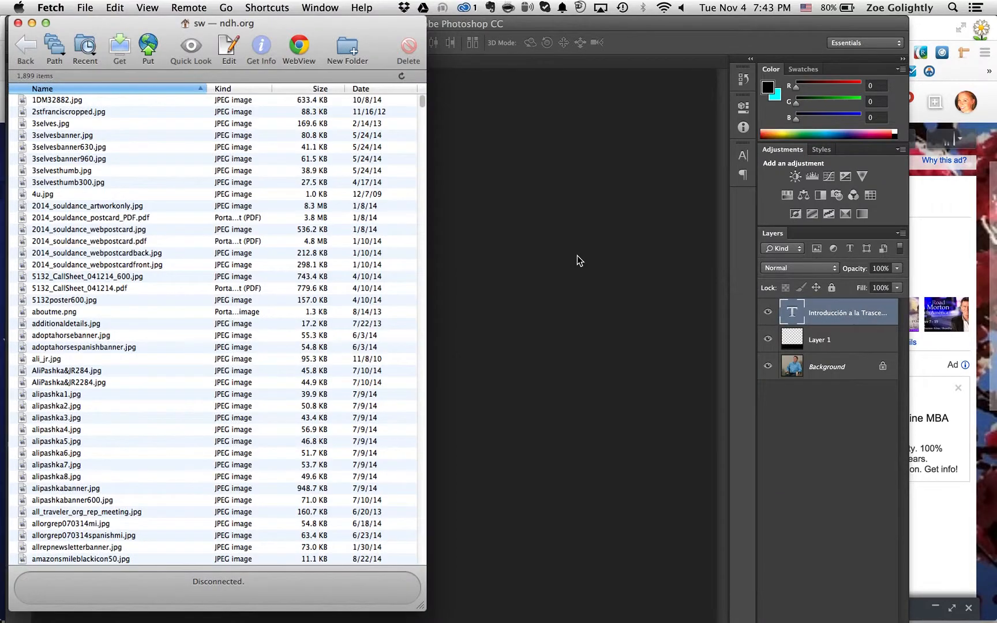
click(18, 23)
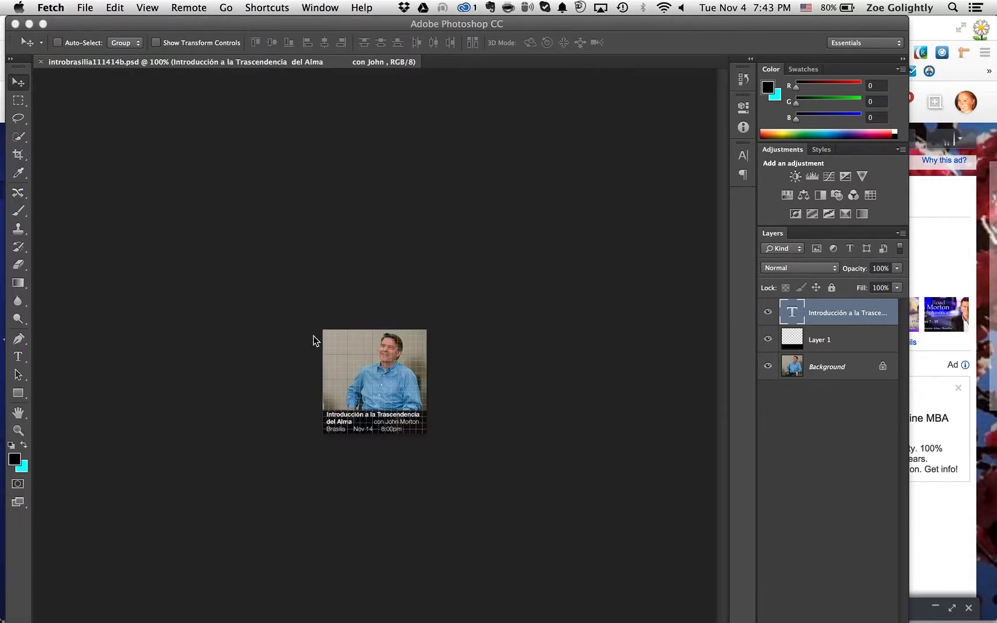
click(49, 7)
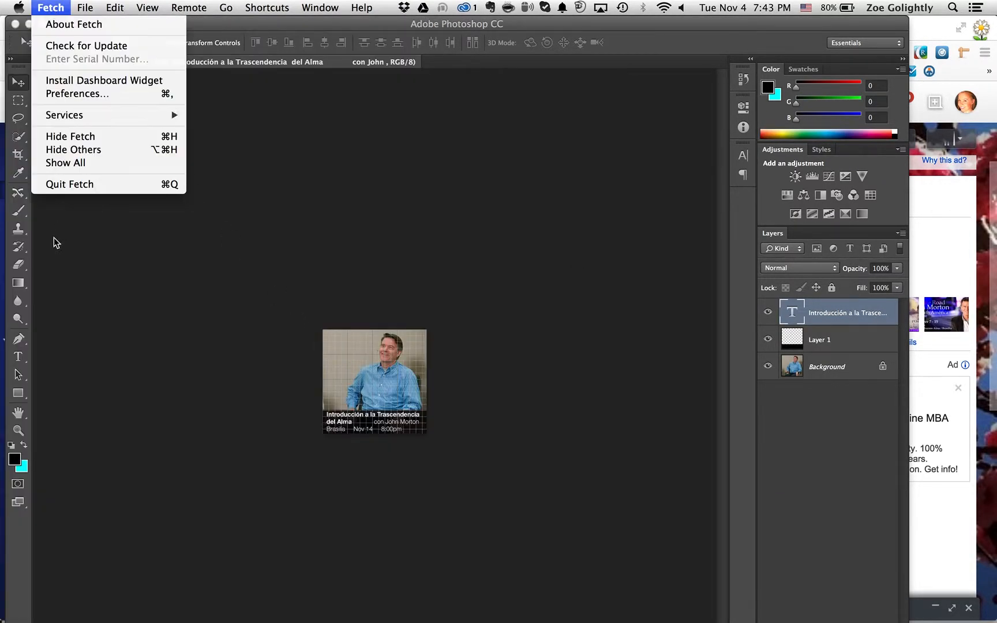
click(65, 187)
Relaunch Fetch and keep FTP as the protocol for the new ndh.org connection
mouse_move(509, 614)
click(553, 591)
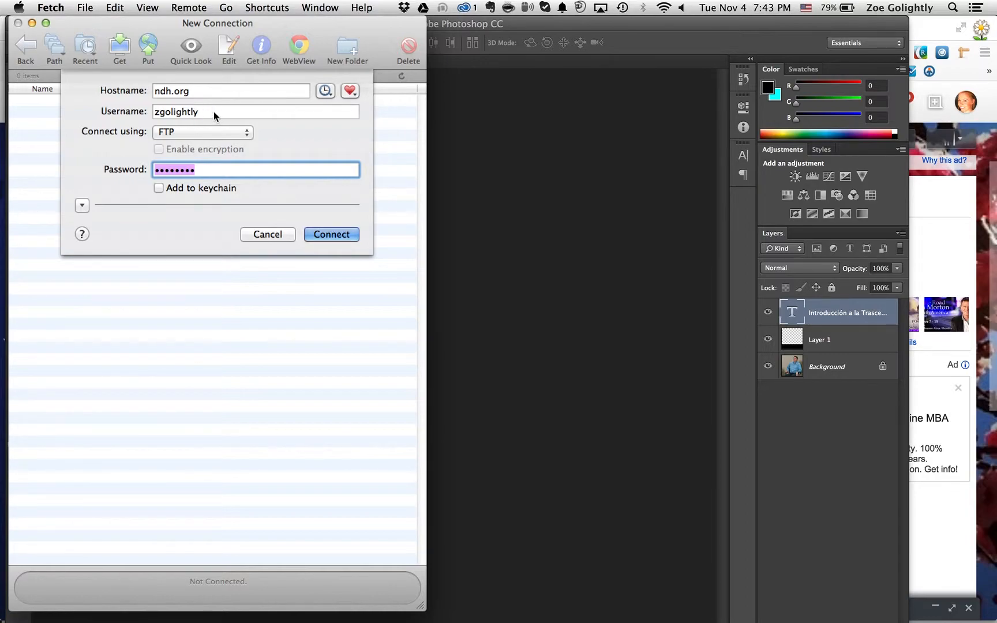
click(200, 133)
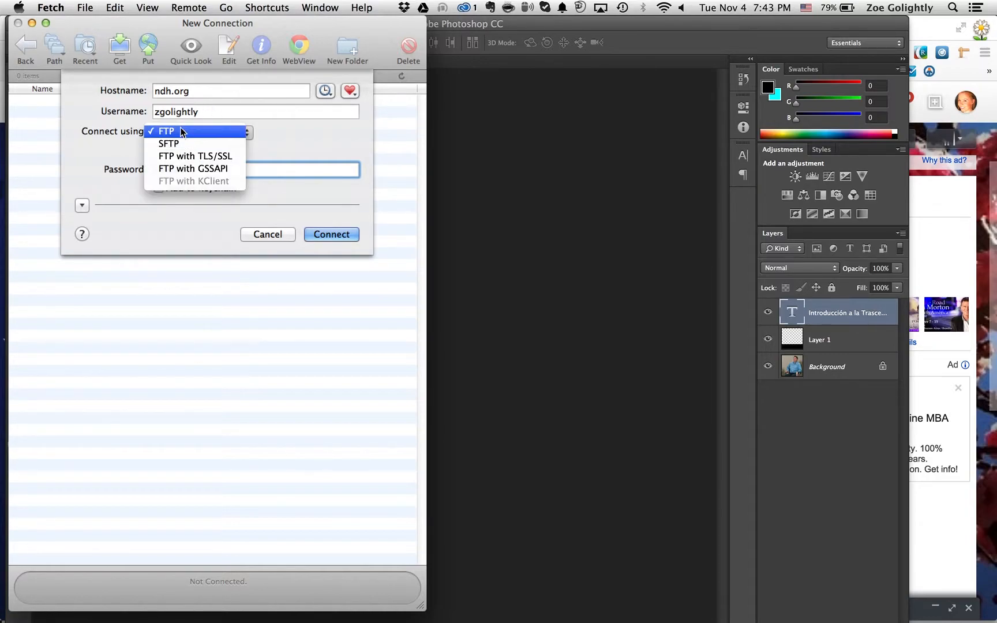
click(280, 139)
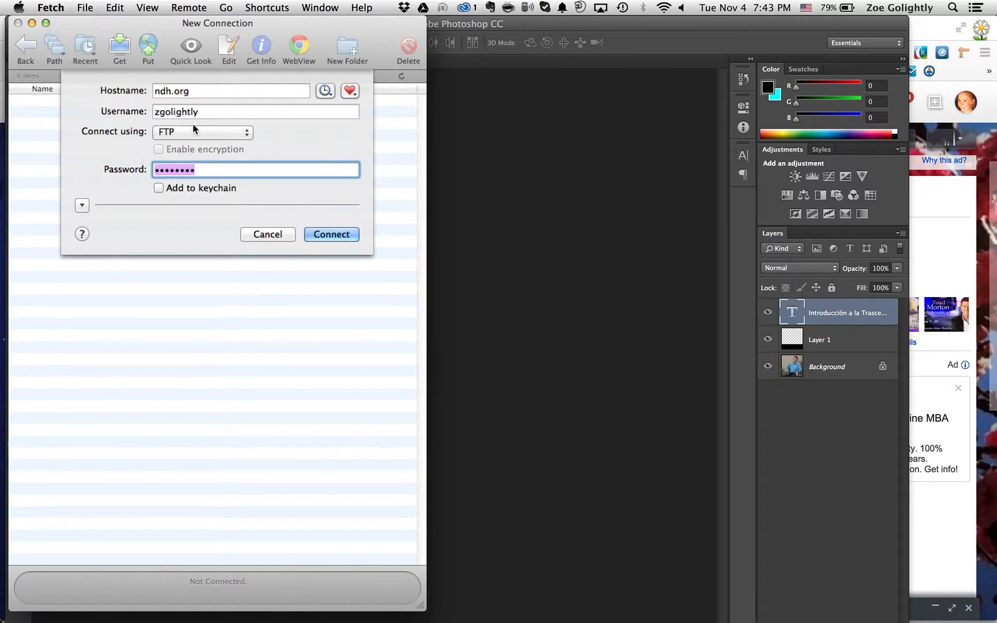
Enter the account password, choose to add it to the keychain and connect to the ndh.org FTP server
text(a•••••••)
click(160, 188)
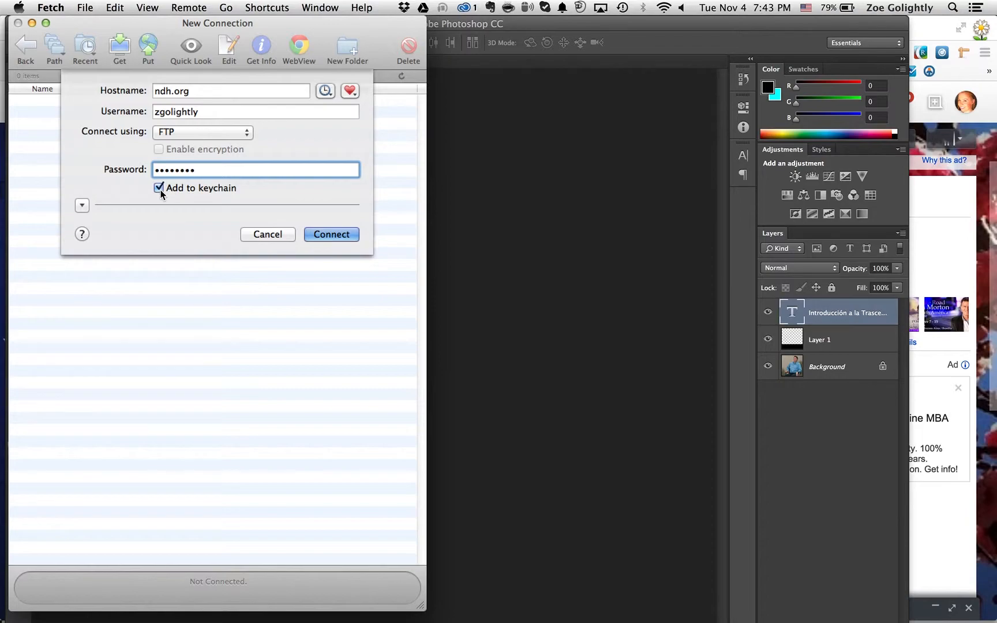
click(341, 235)
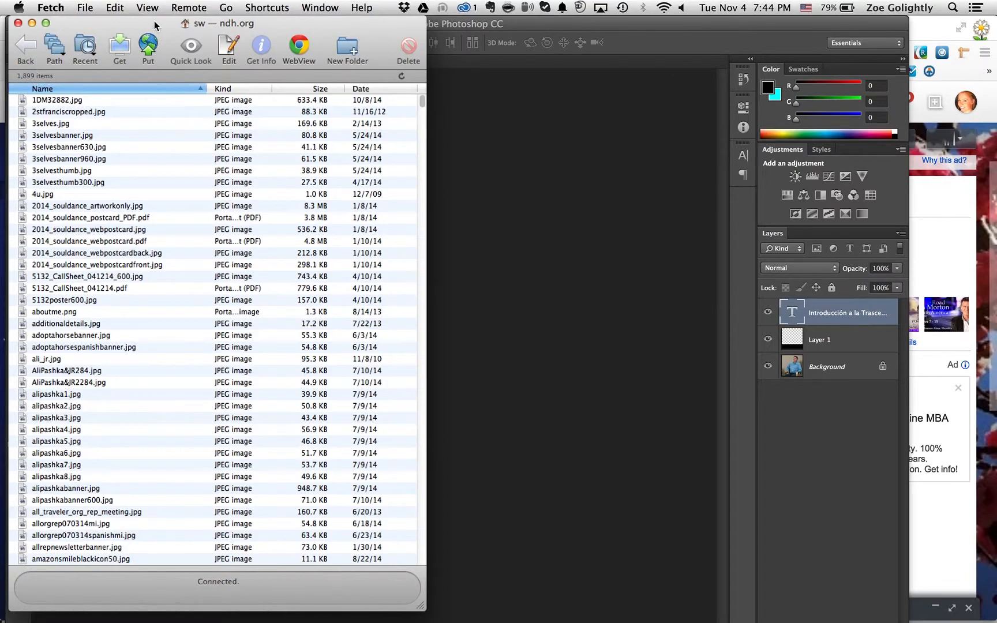
Start an upload to the server and browse to the J-R Memorial Celebration folder within Images on G-DRIVE Mini
click(150, 51)
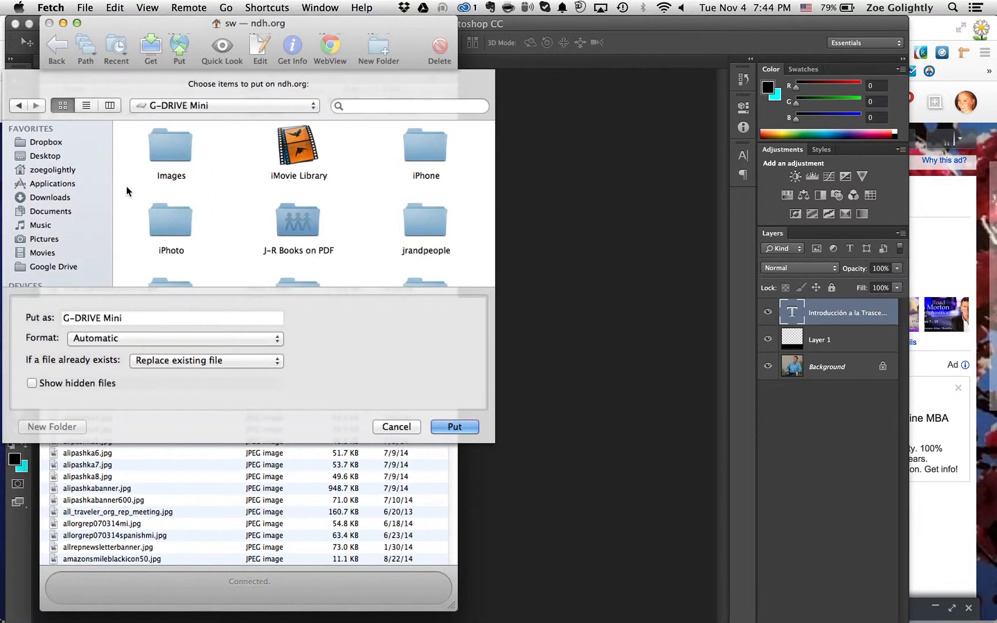
scroll(102, 233, down, 3)
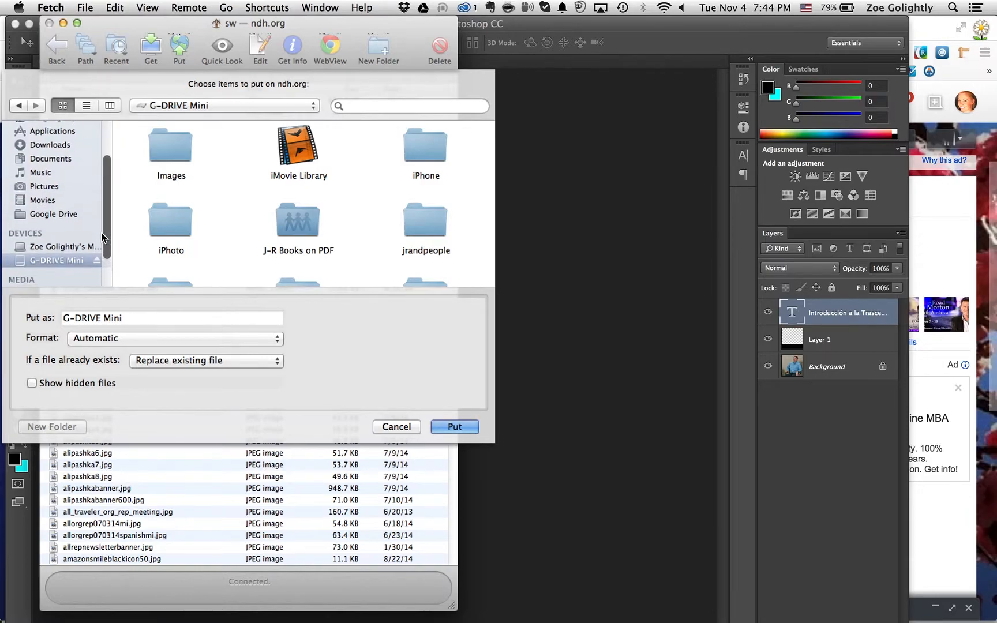
click(52, 259)
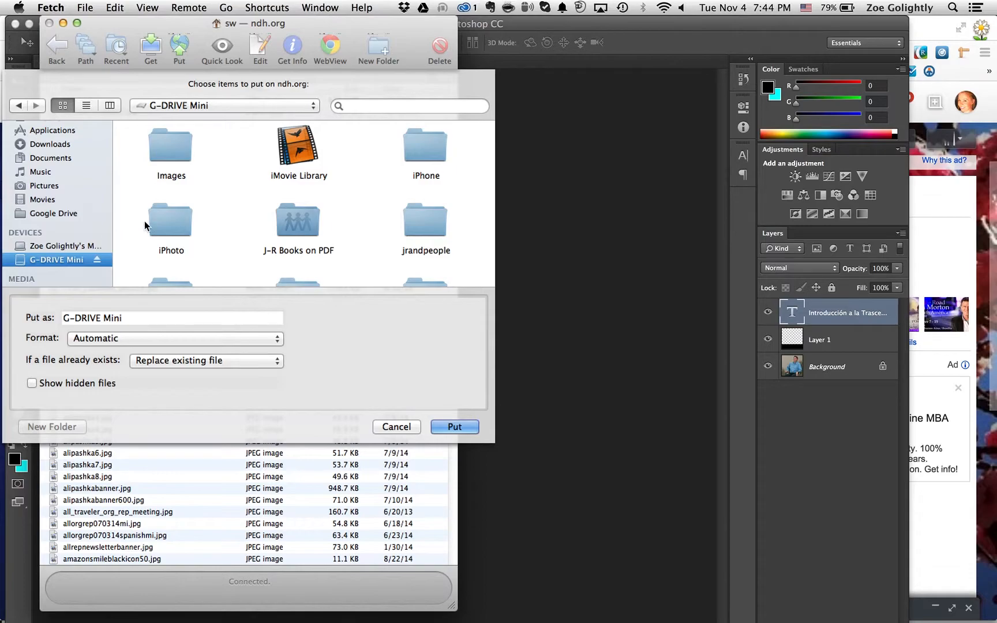
double_click(170, 145)
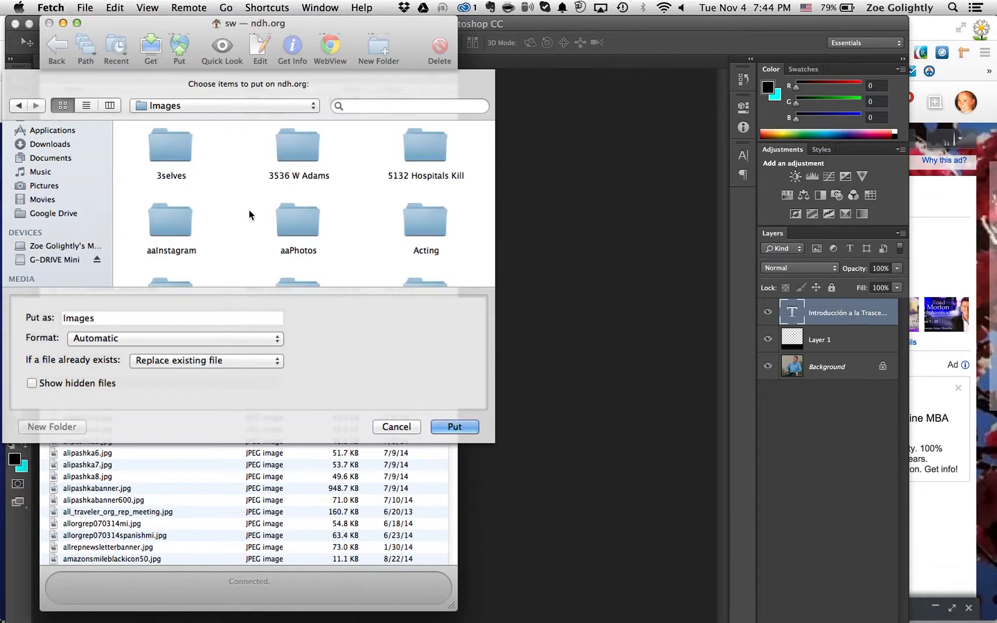
click(176, 137)
key(j)
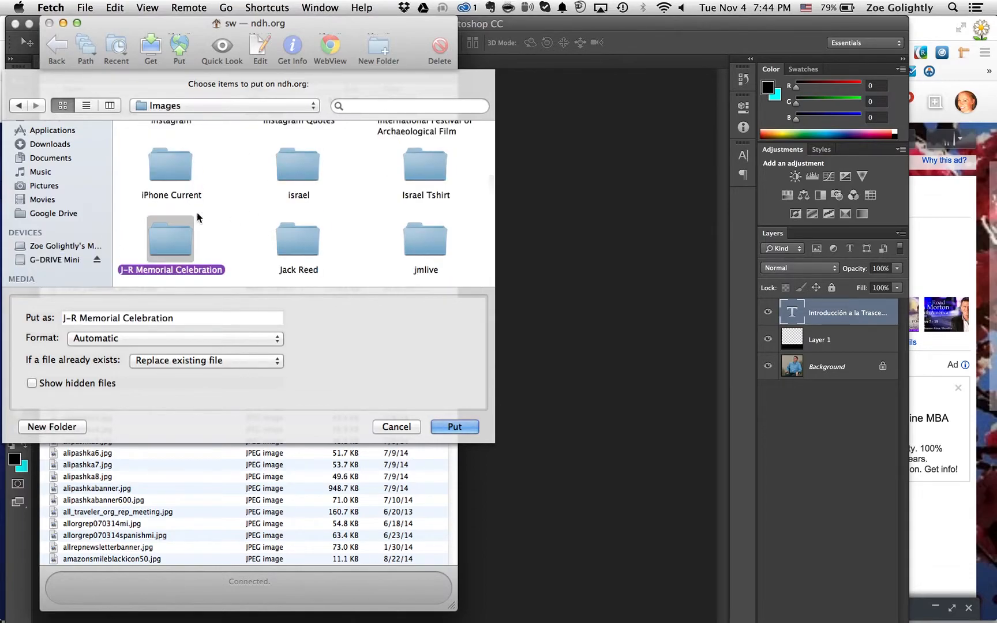
double_click(166, 243)
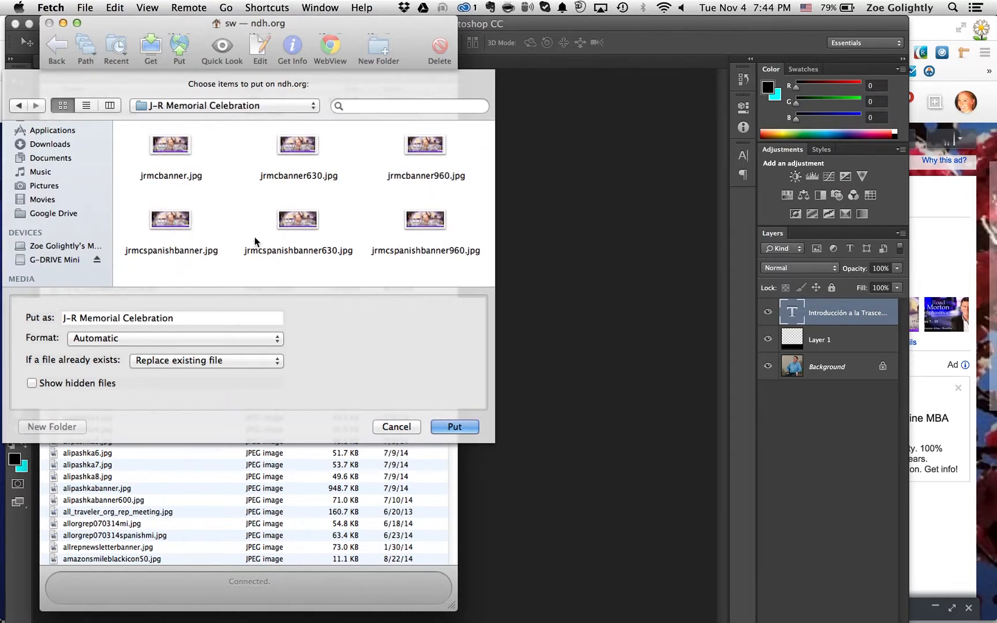
Upload jrmcspanishbanner.jpg, jrmcspanishbanner630.jpg and jrmcspanishbanner960.jpg together in Automatic format, replacing existing files
click(166, 220)
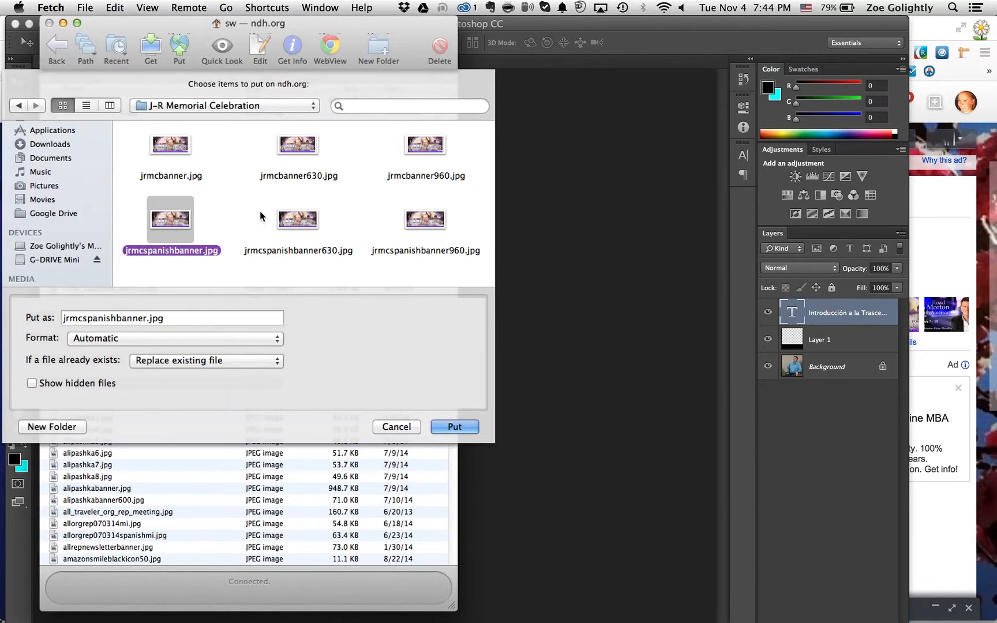
click(440, 220)
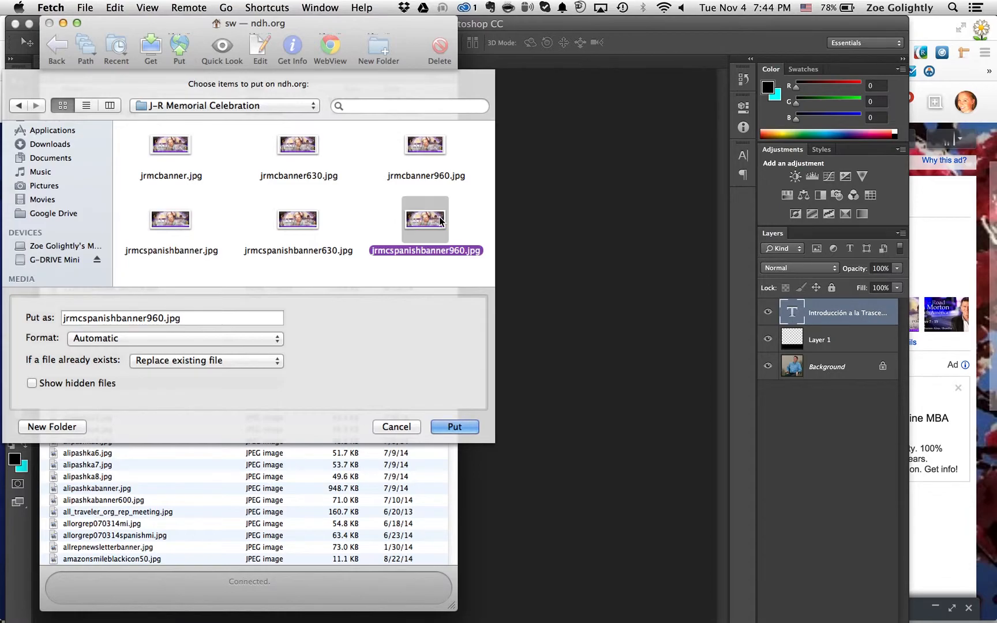
click(295, 223)
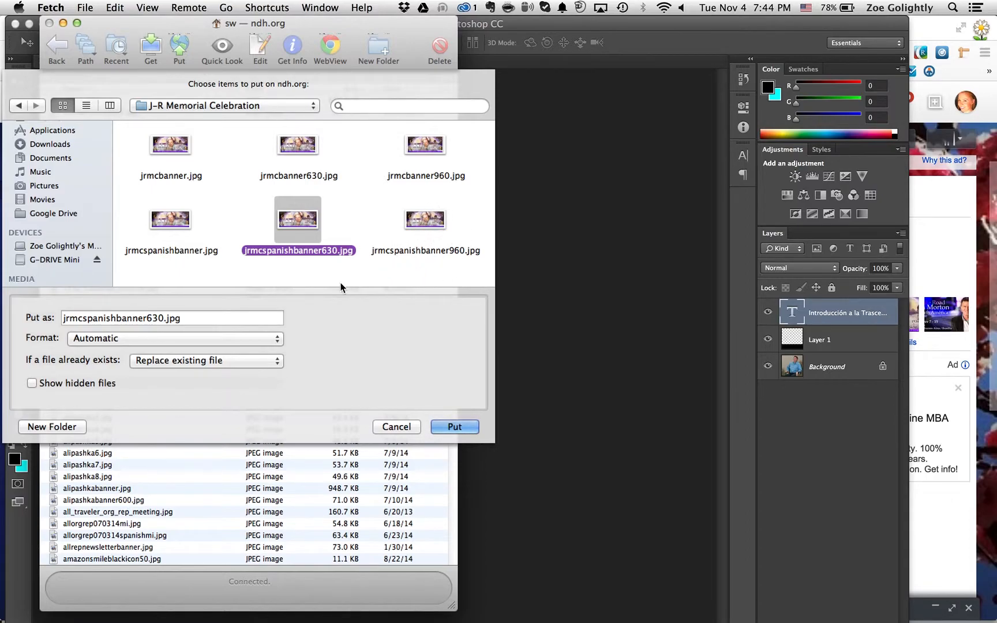
click(170, 220)
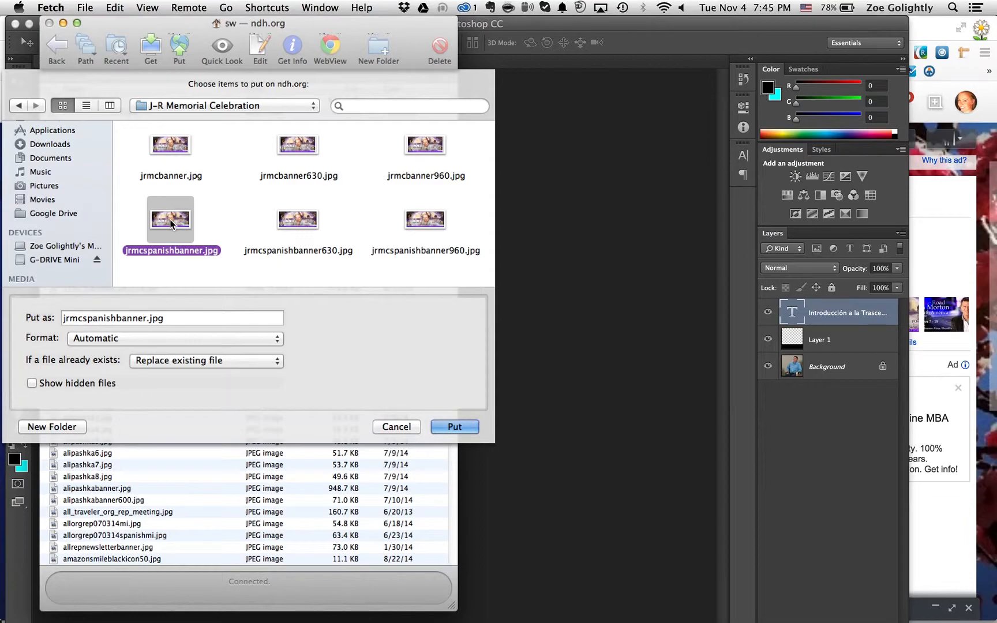
shift+click(297, 218)
shift+click(425, 216)
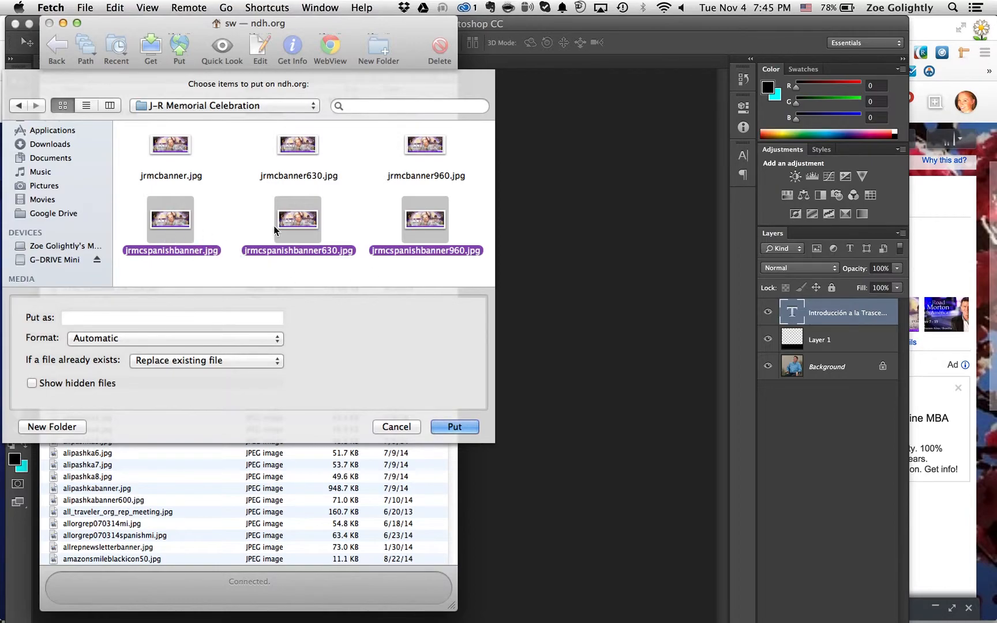
click(455, 427)
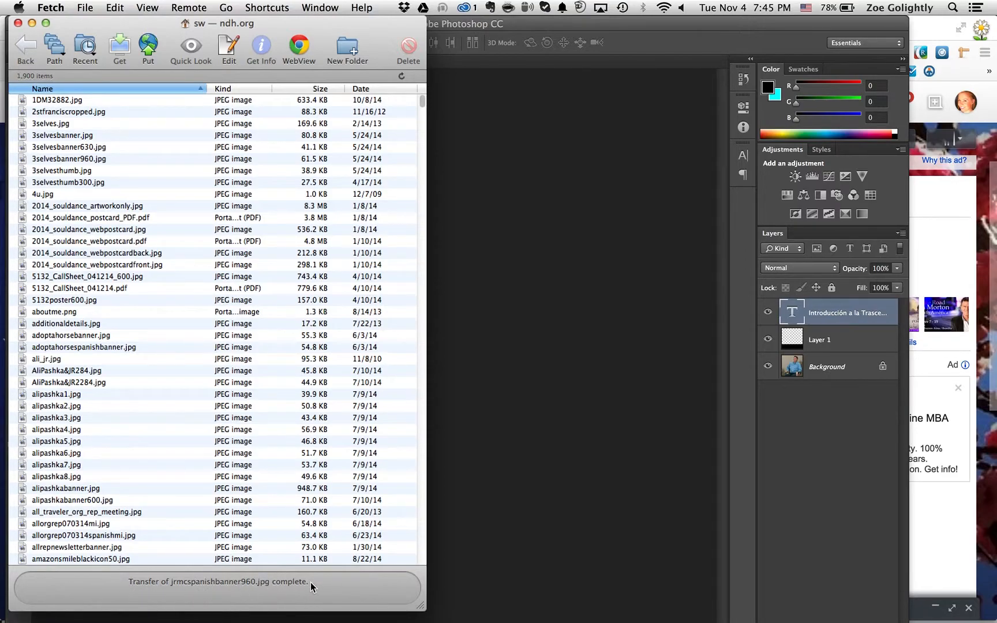
Switch to Chrome and copy the file name jrmcspanishbanner960.jpg from the address of the open banner page
key(super+Tab)
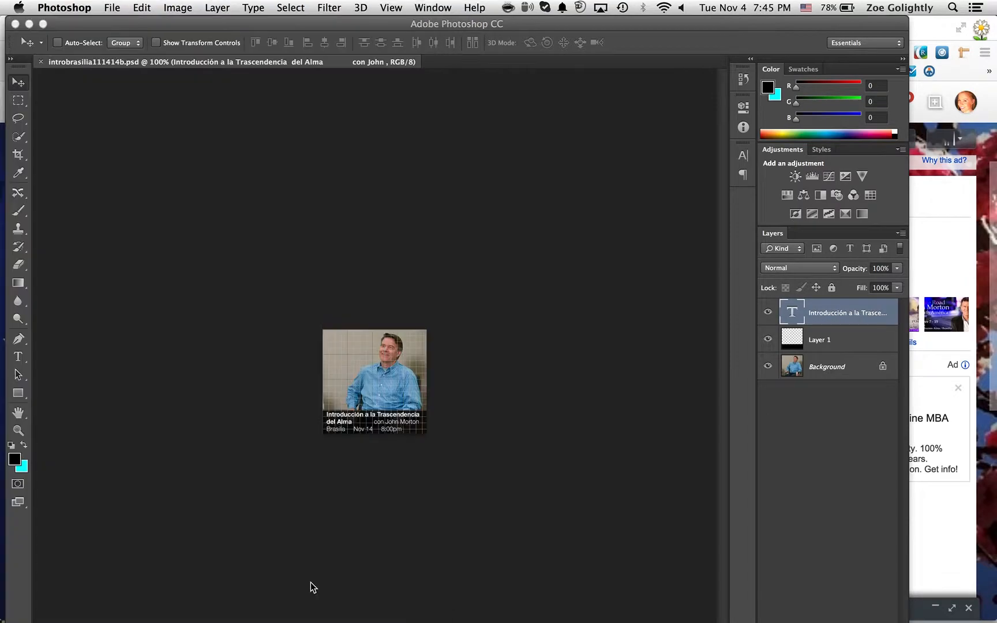
key(super+Tab)
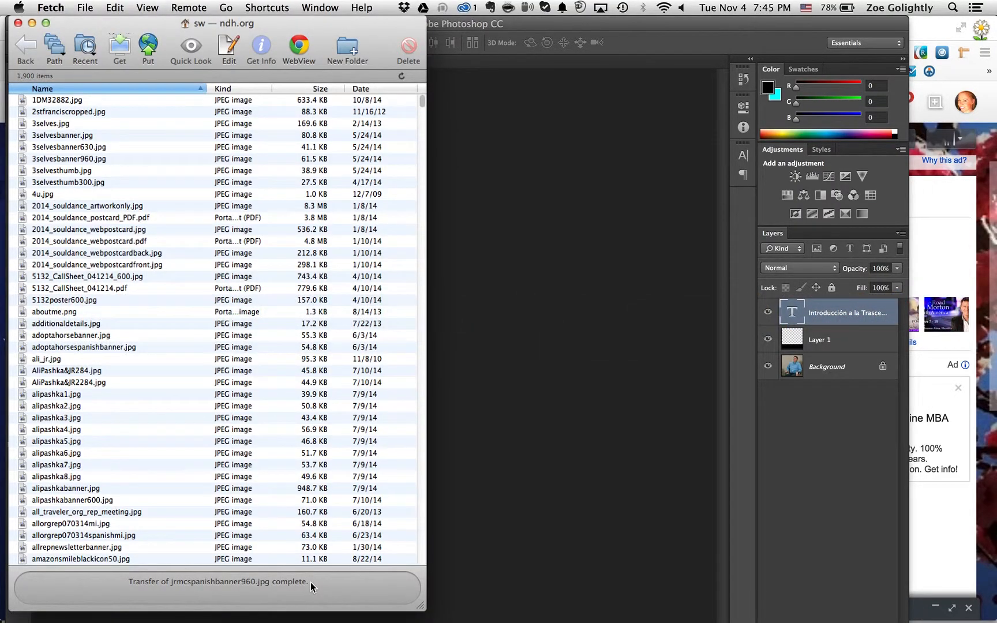
key(super+Tab)
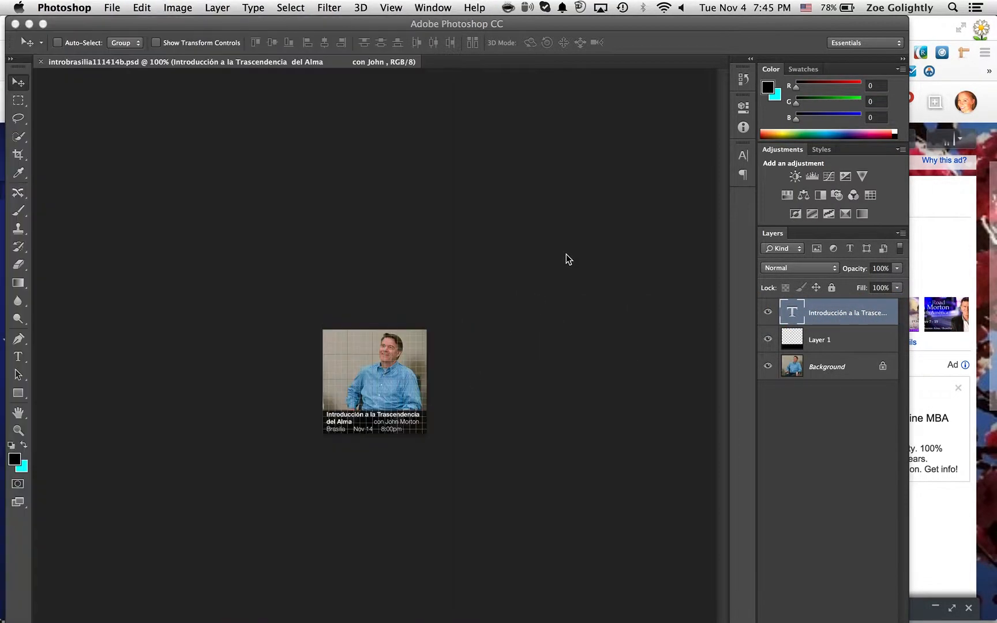
key(super+Tab)
key(super+Tab)
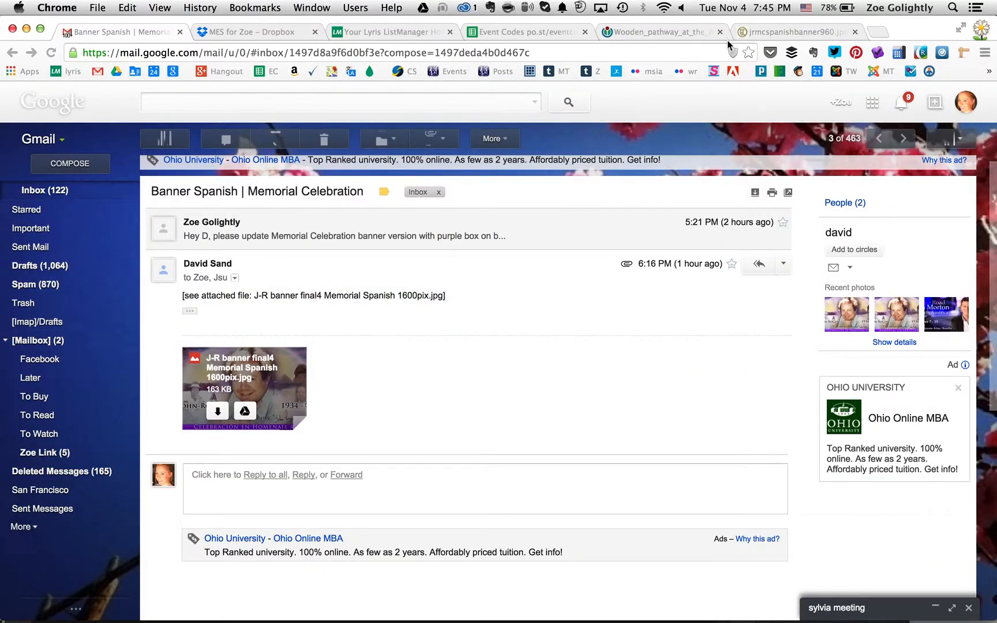
click(776, 31)
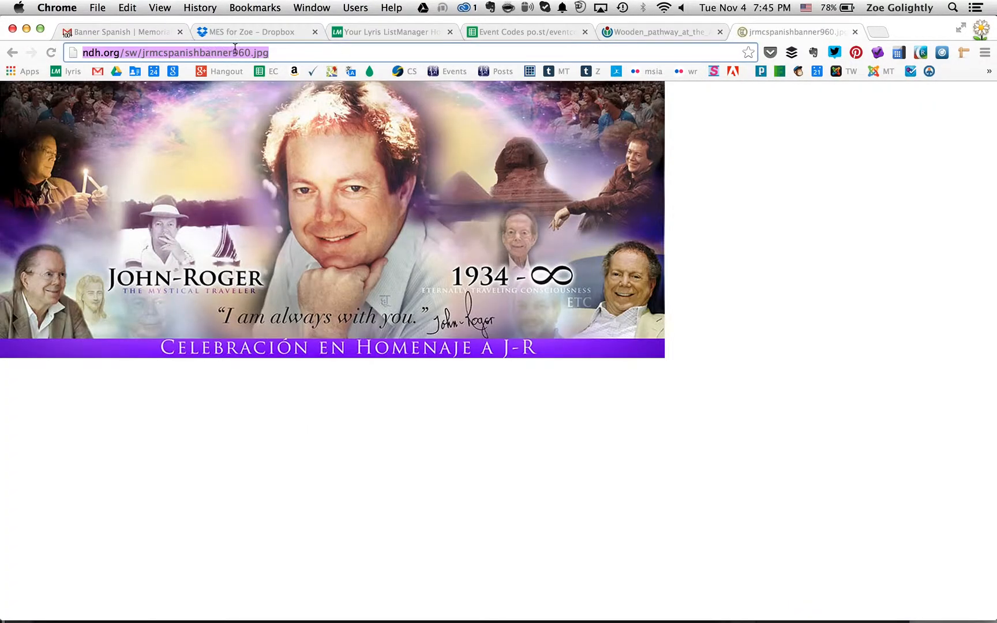
drag(282, 50, 143, 51)
key(super+c)
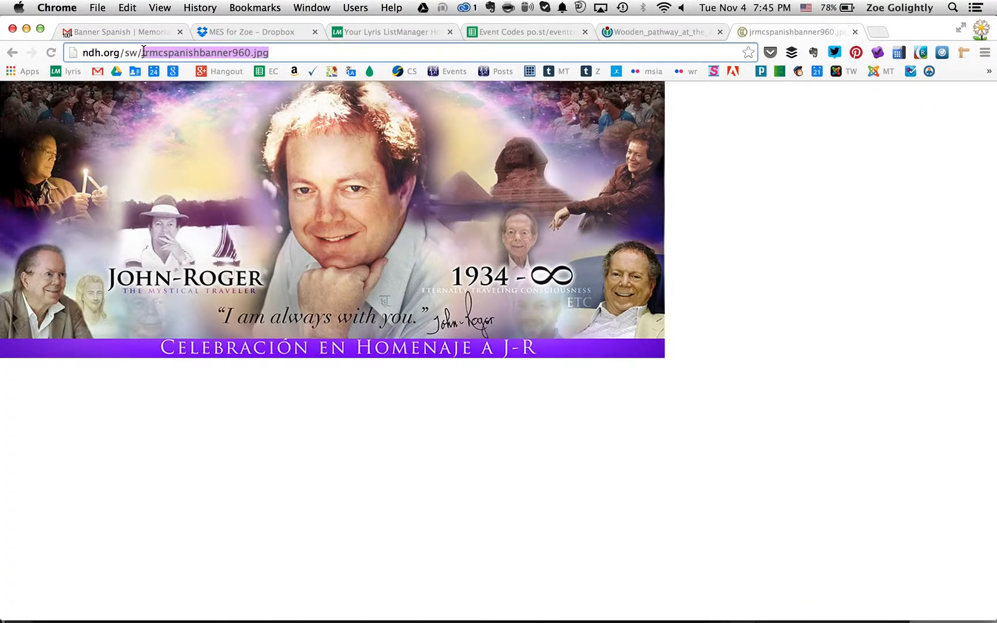
Close the old banner page and load ndh.org/sw/jrmcspanishbanner630.jpg in a new tab to check the uploaded 630-pixel banner
click(854, 31)
click(743, 32)
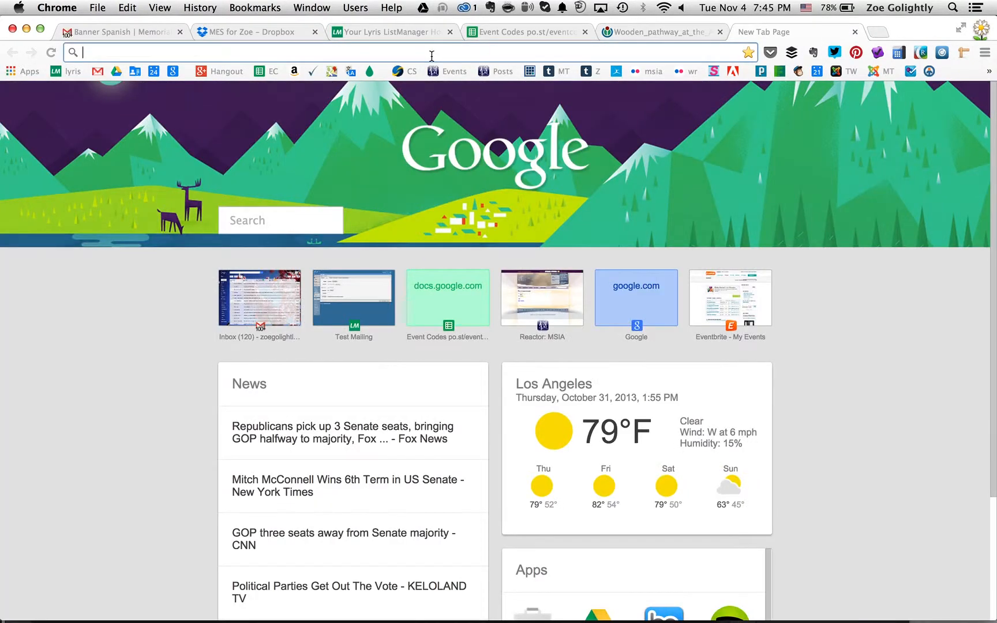
text(ndh.org/sw/)
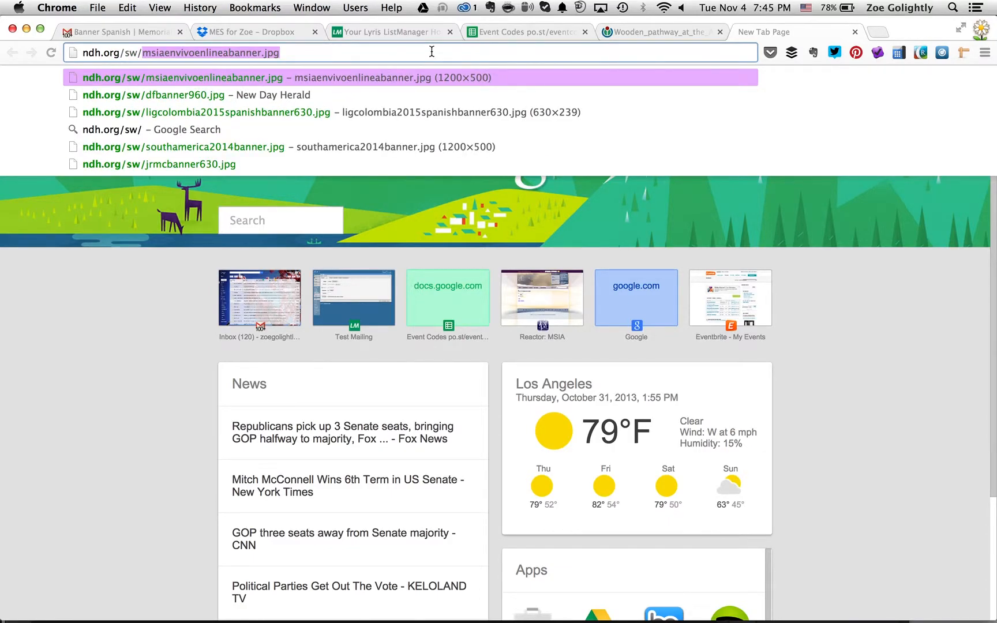
key(BackSpace)
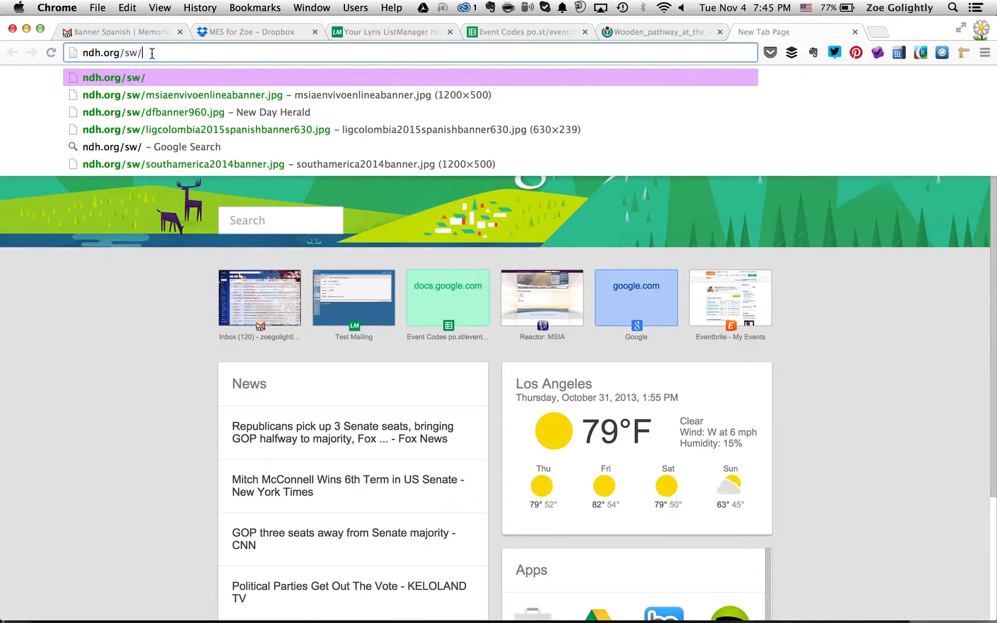
key(super+v)
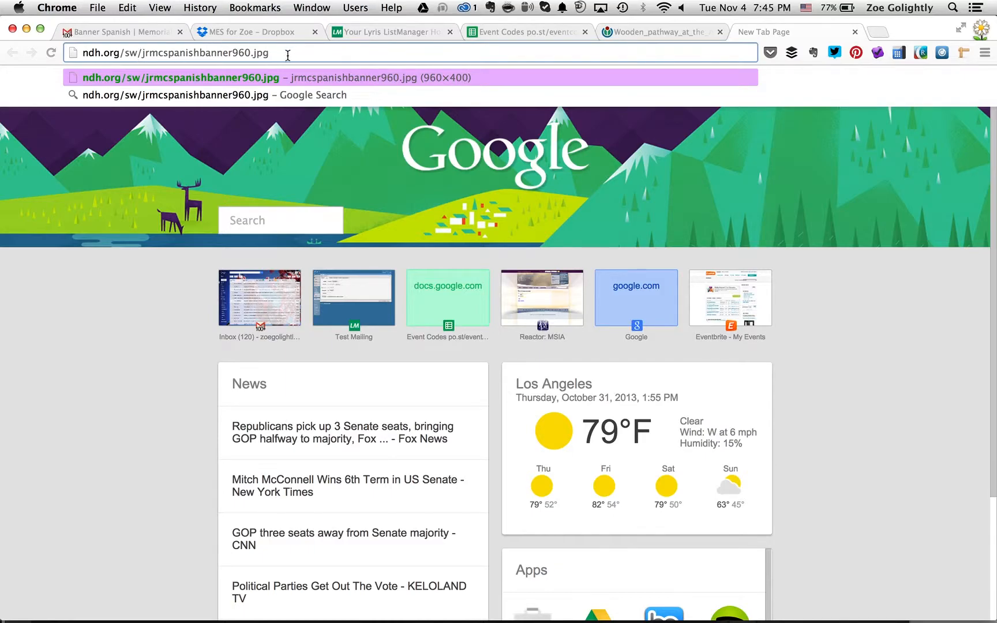
click(245, 52)
key(BackSpace)
key(BackSpace)
text(63)
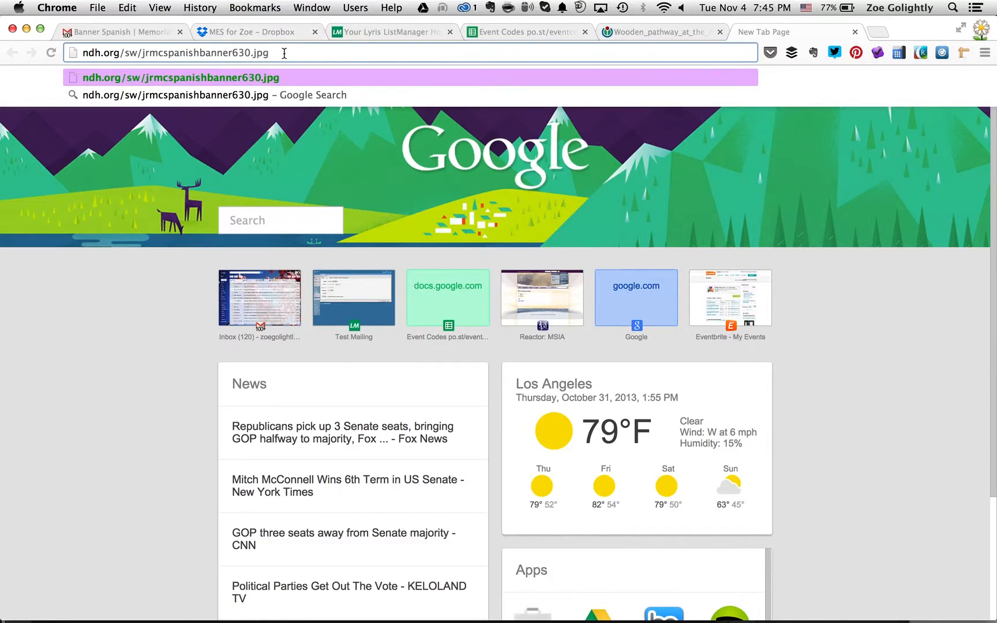
key(Return)
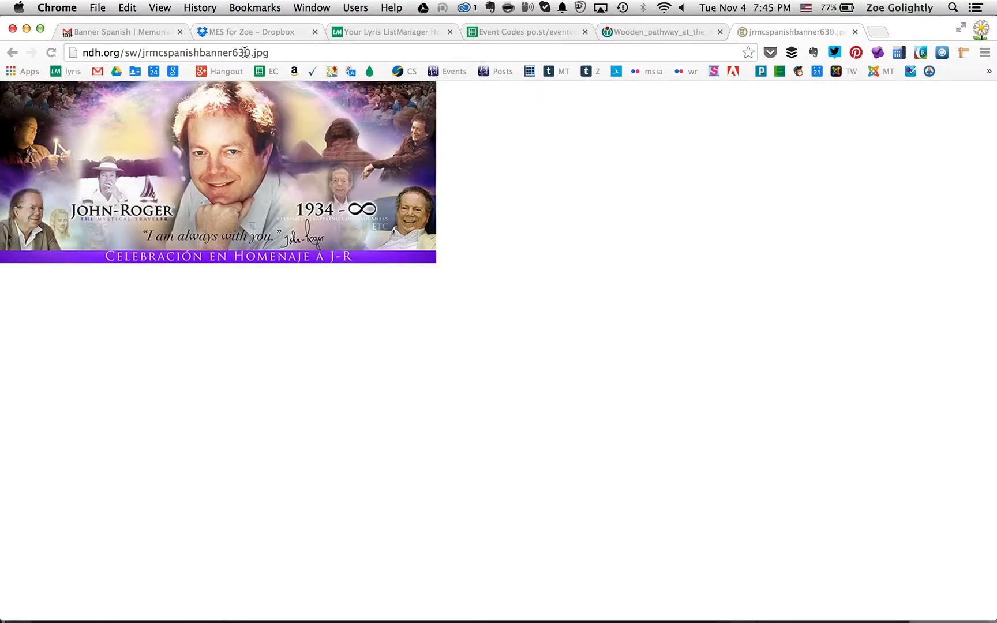
Remove 630 from the address and load ndh.org/sw/jrmcspanishbanner.jpg to check the original-size banner
click(245, 53)
double_click(250, 53)
click(251, 52)
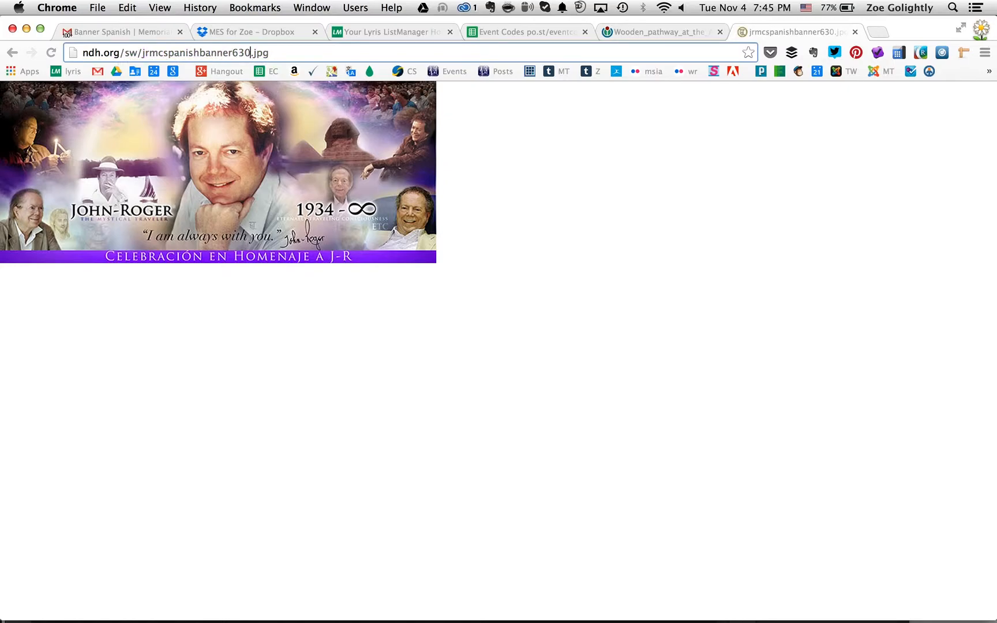
key(BackSpace)
key(BackSpace)
key(BackSpace)
key(Return)
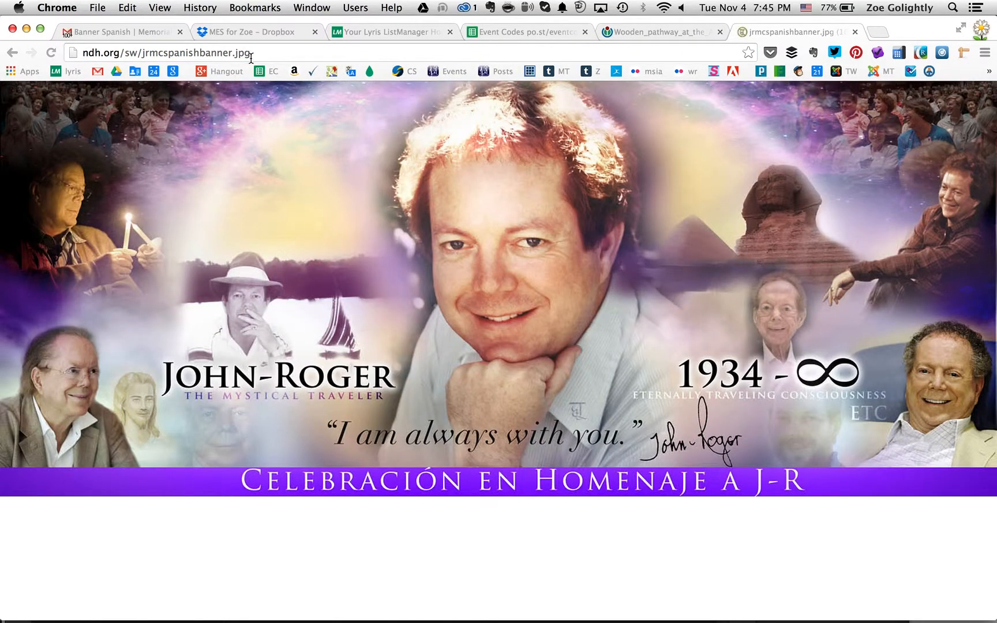
Add 960 to the file name in the address and load ndh.org/sw/jrmcspanishbanner960.jpg to check the 960-pixel banner
click(213, 53)
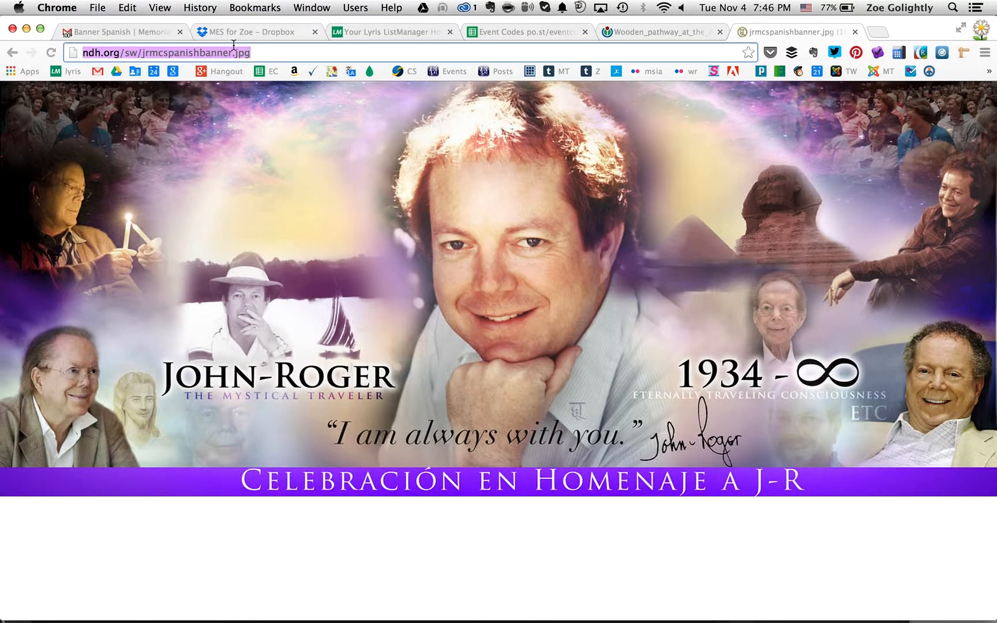
click(232, 47)
text(960)
key(Return)
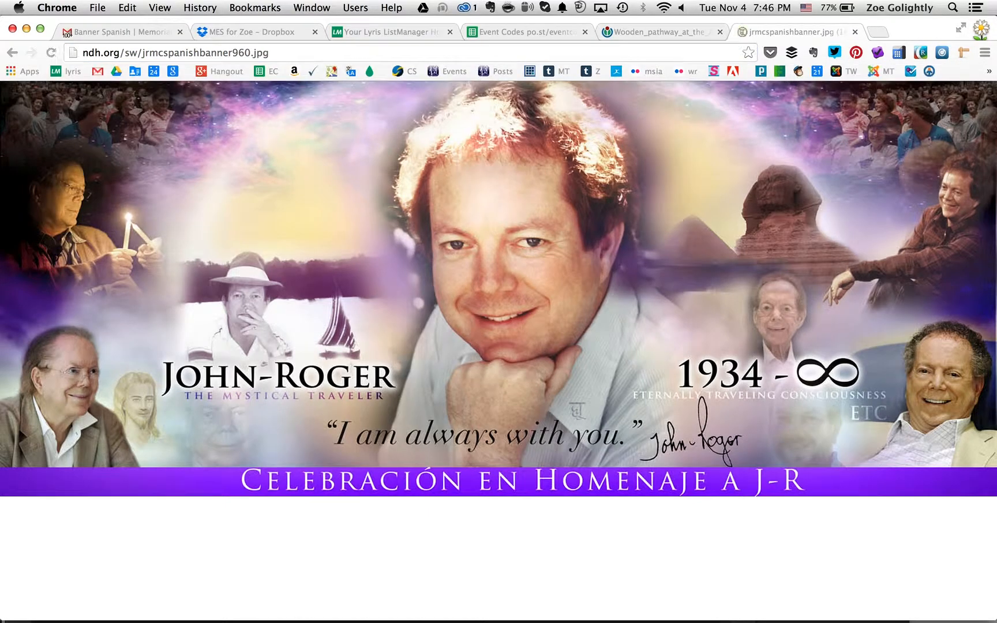